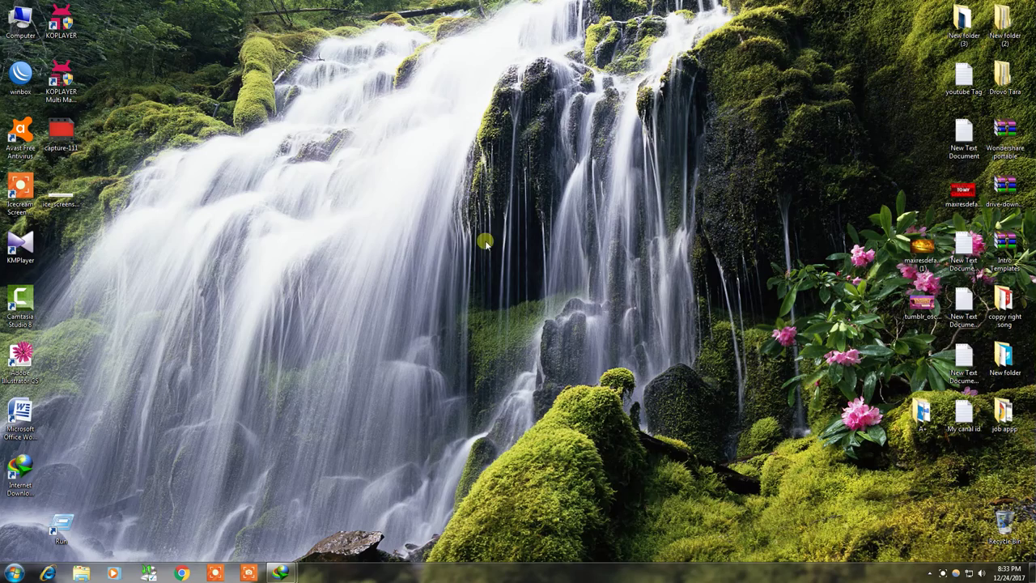
Refresh the desktop several times from its right-click menu
right_click(360, 120)
click(386, 153)
right_click(331, 81)
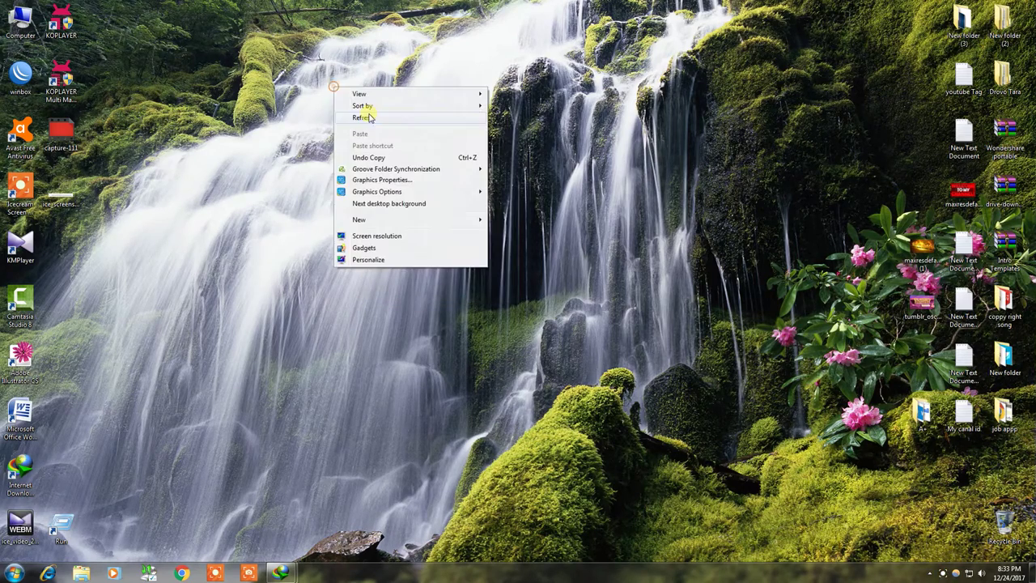
click(382, 120)
right_click(387, 105)
click(419, 136)
right_click(376, 93)
click(409, 122)
right_click(325, 84)
click(377, 119)
right_click(357, 89)
click(409, 120)
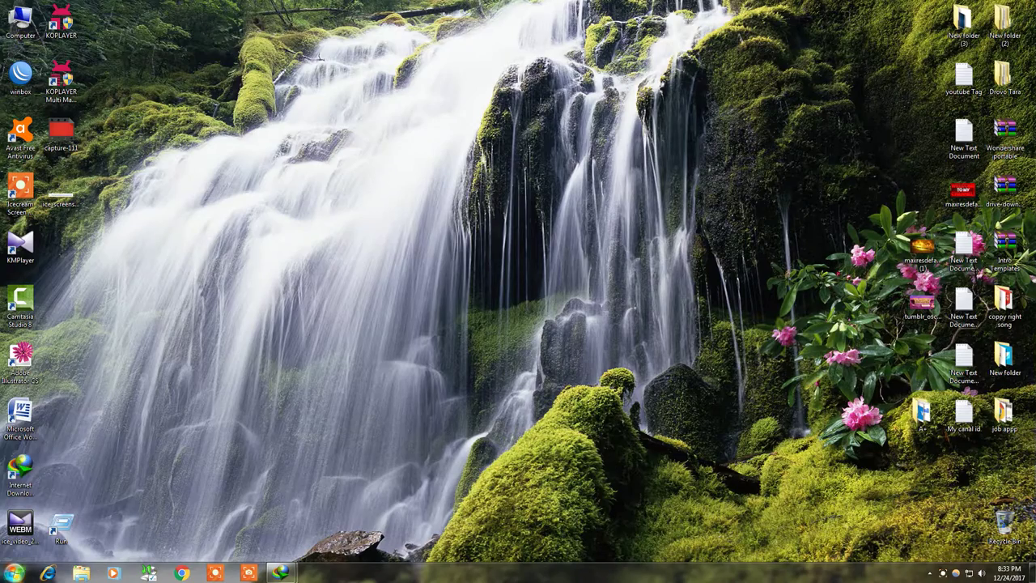
Start Word 2007 with a blank document and add an empty line at the top
double_click(37, 417)
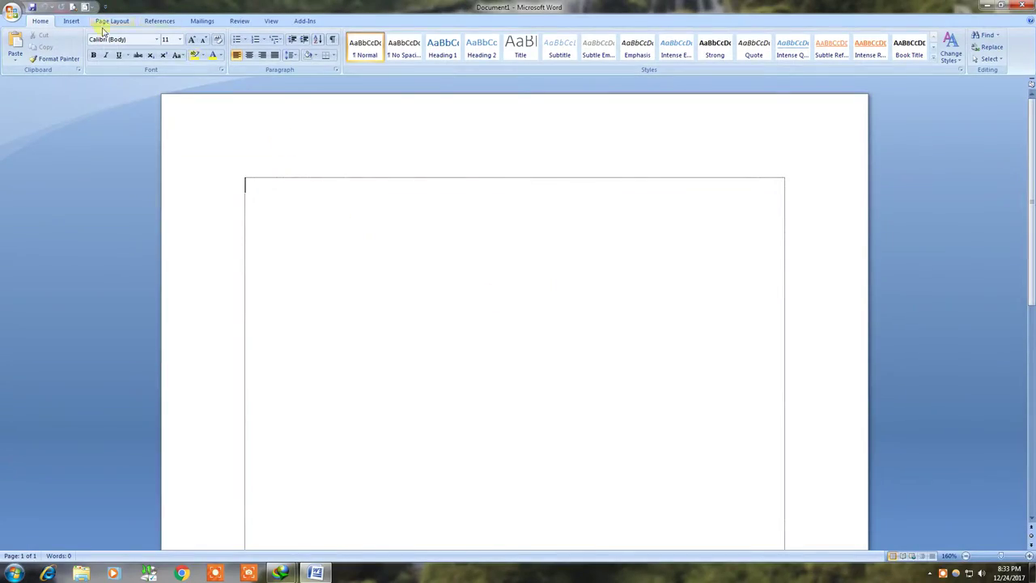
click(112, 21)
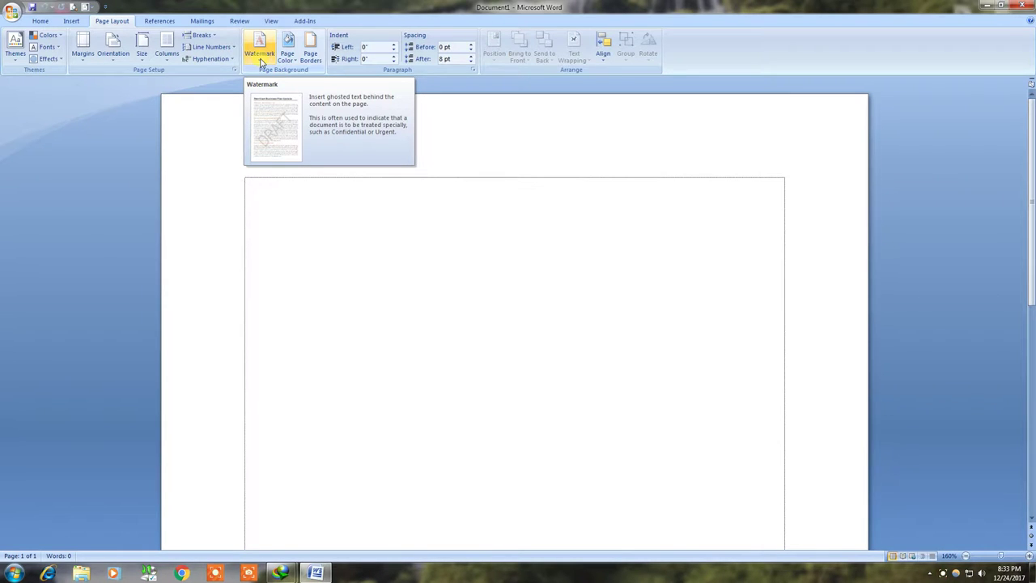
click(259, 183)
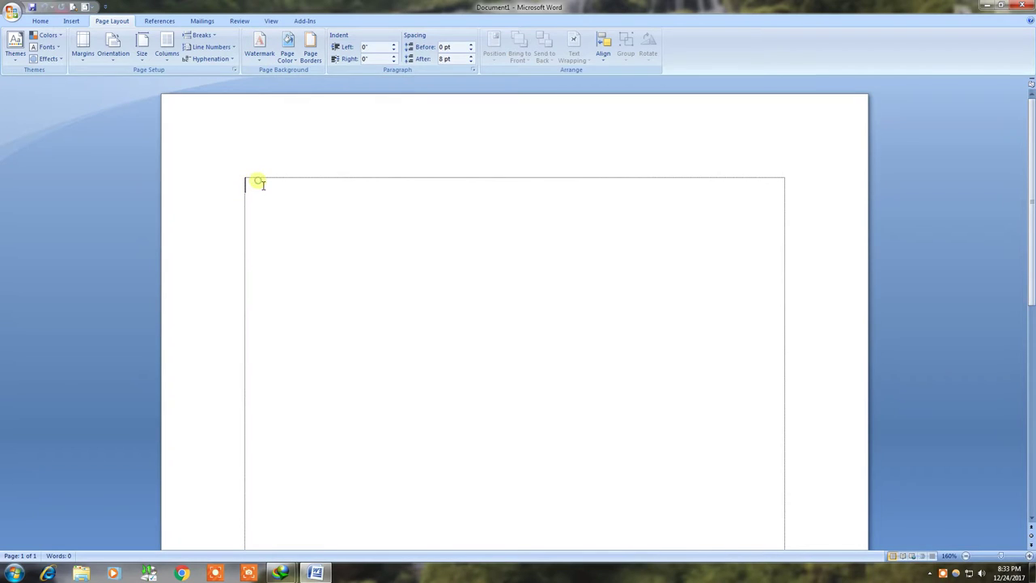
key(Return)
key(Return)
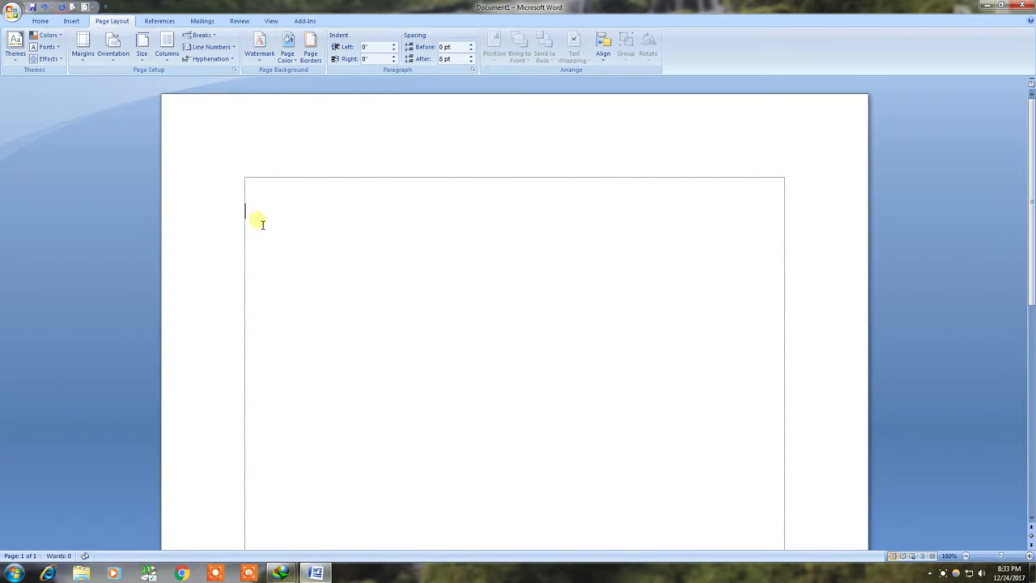
Type 'PC & Android Tips' in Times New Roman and select the line
click(40, 20)
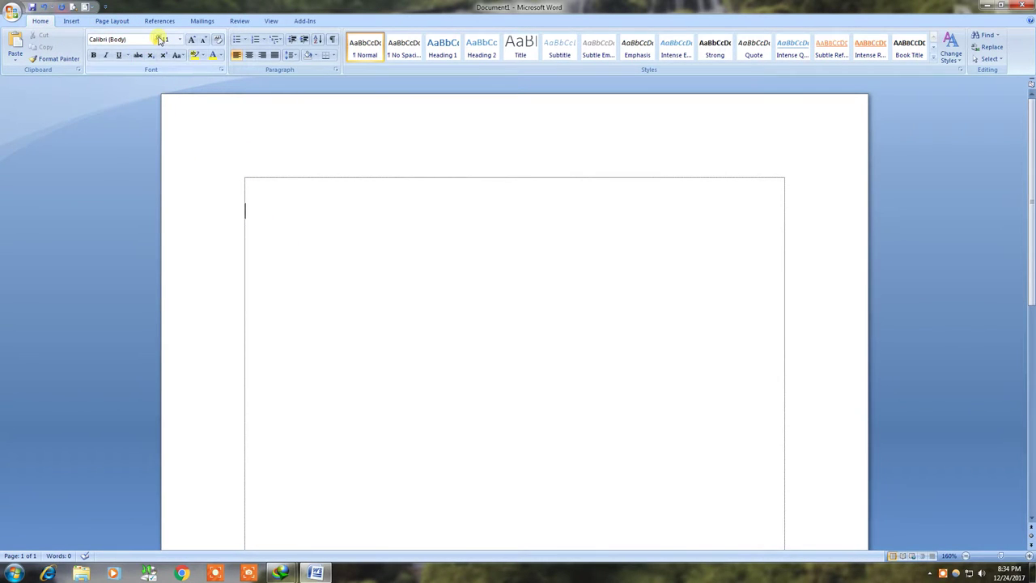
click(158, 39)
click(139, 113)
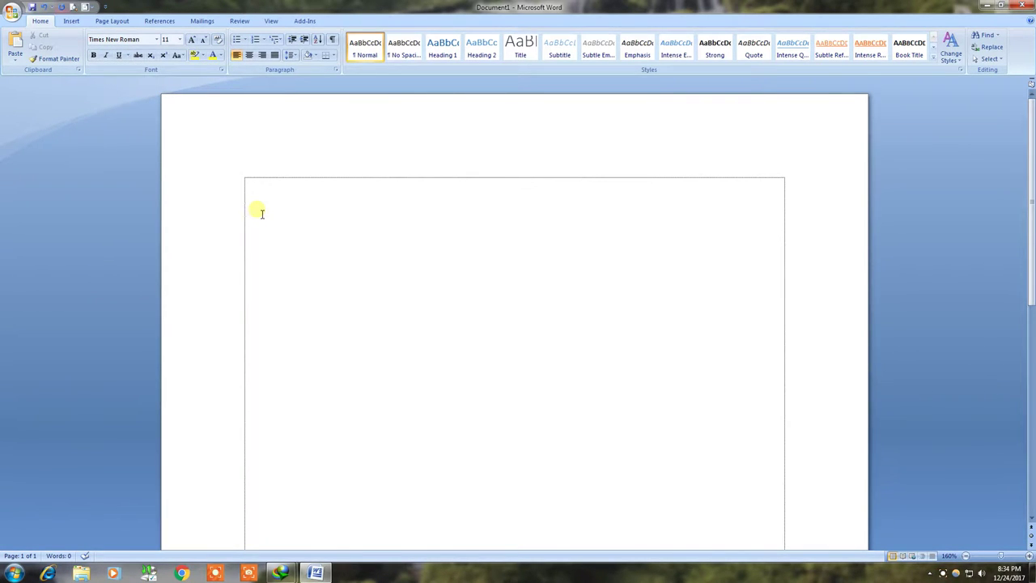
text(PC)
text( &)
text( Anf)
key(BackSpace)
text(droid Tips)
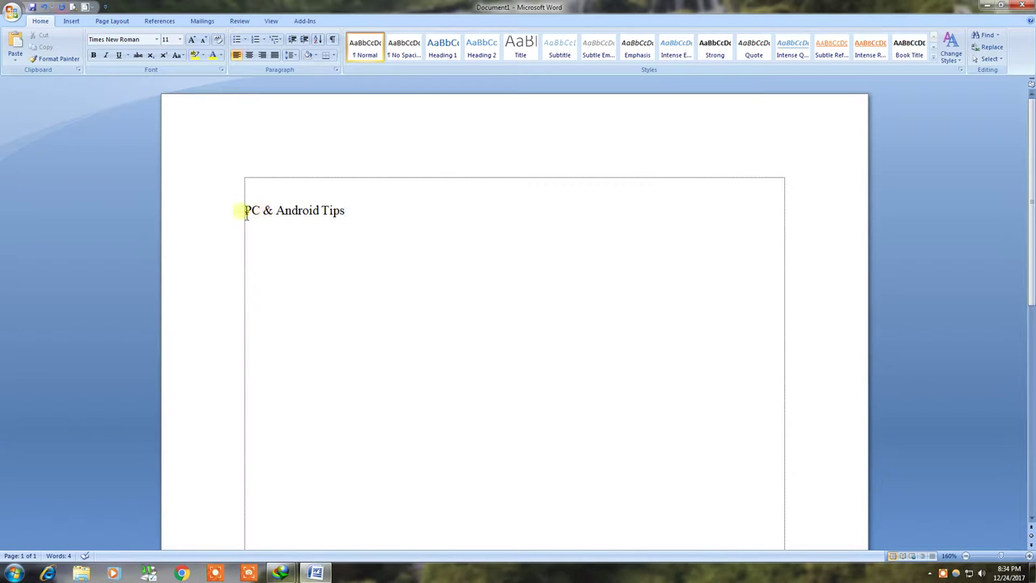
click(244, 211)
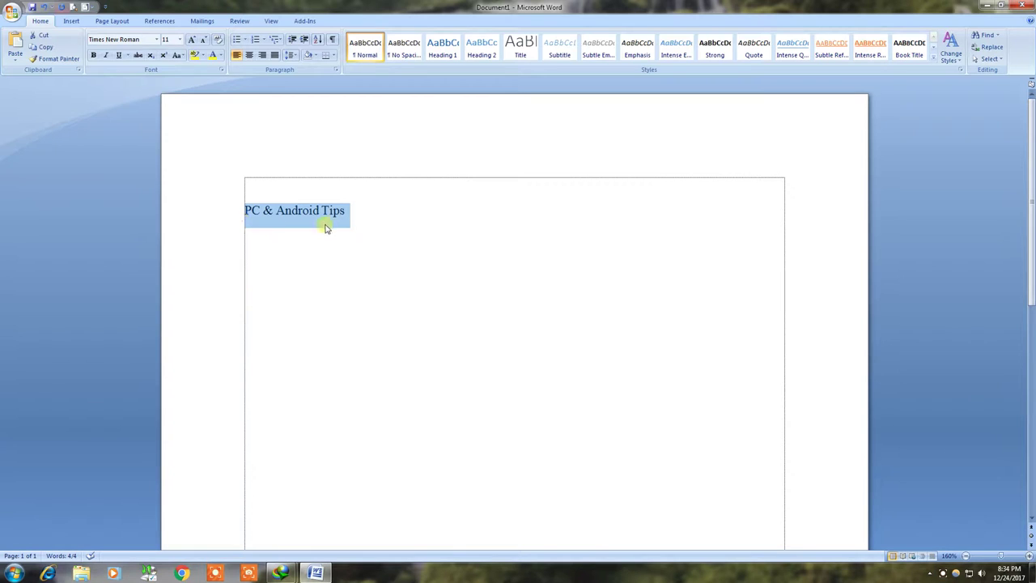
Select all the text and browse the Watermark gallery's DRAFT, SAMPLE and ASAP presets
click(112, 20)
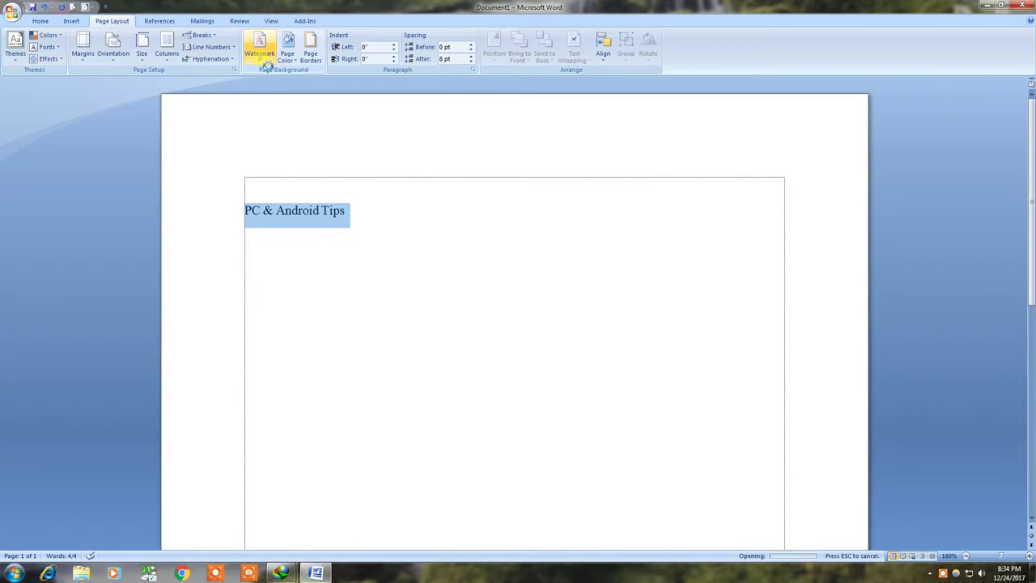
click(260, 56)
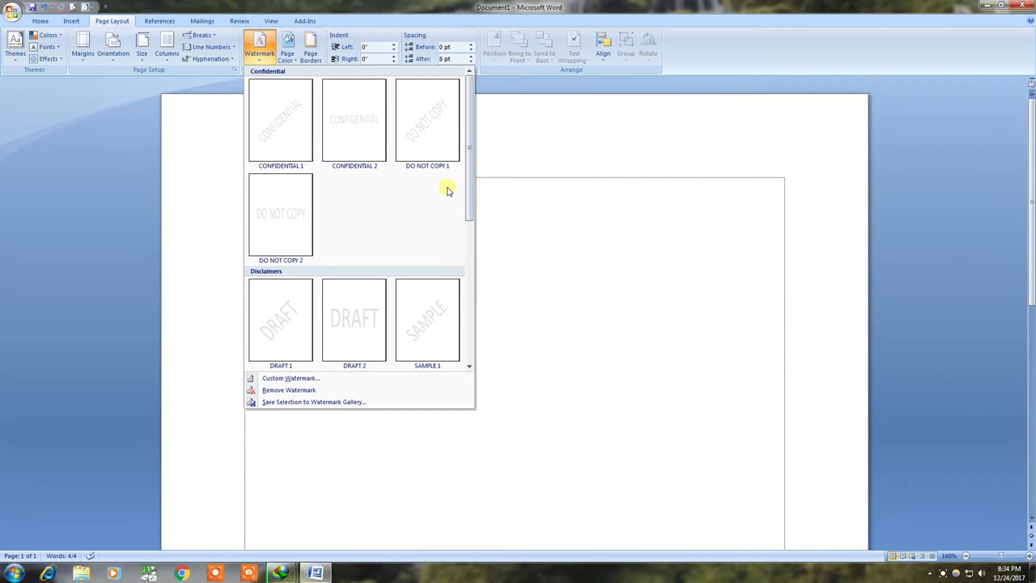
click(448, 189)
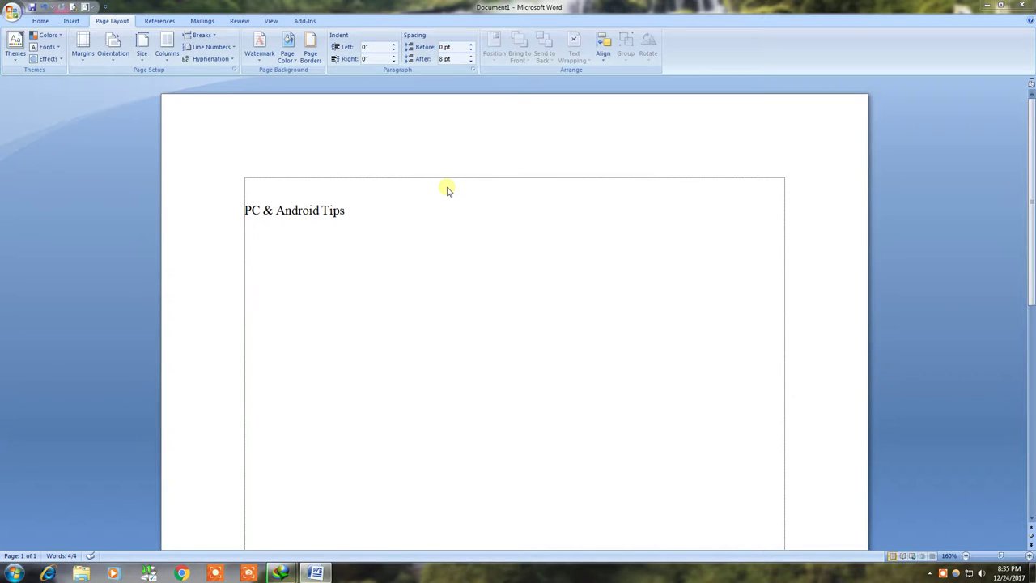
key(ctrl+a)
click(259, 49)
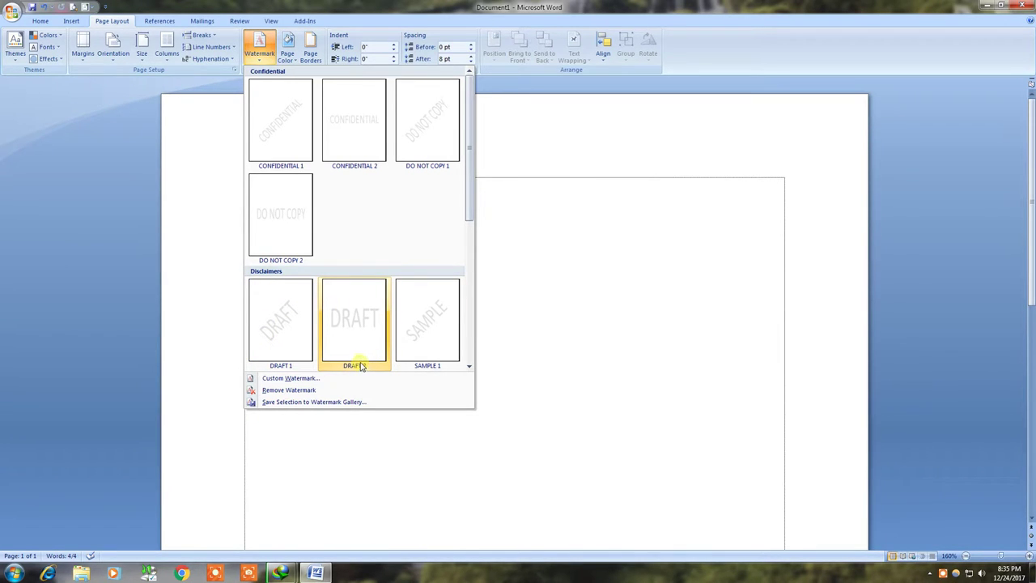
drag(467, 215, 469, 359)
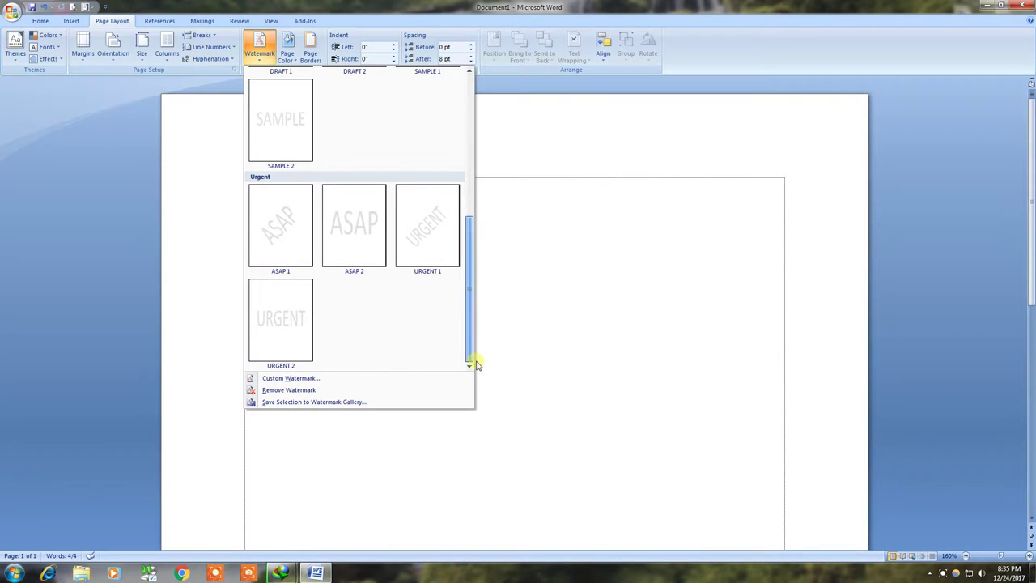
Open Custom Watermark and choose the Picture watermark option
click(344, 383)
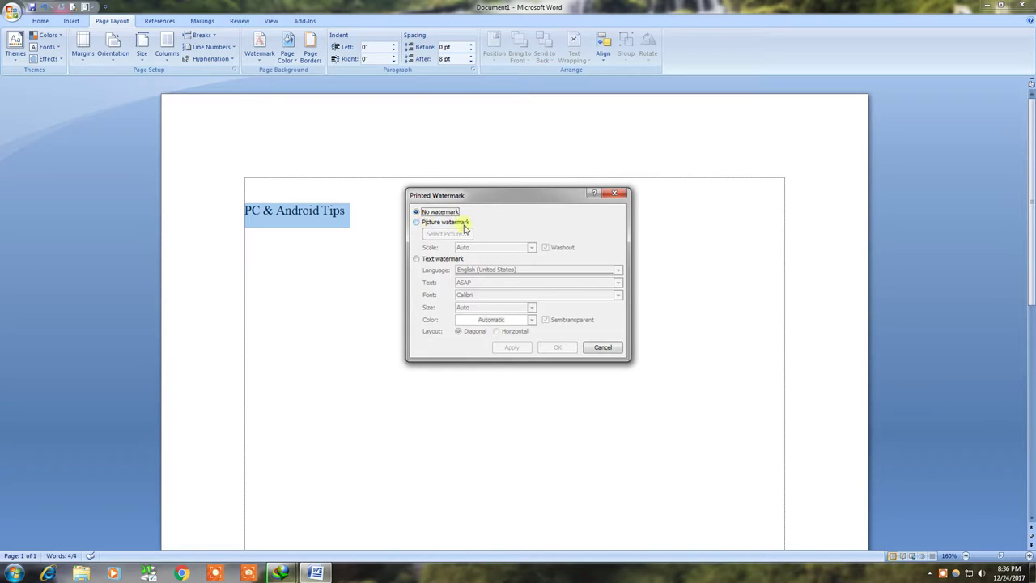
click(434, 223)
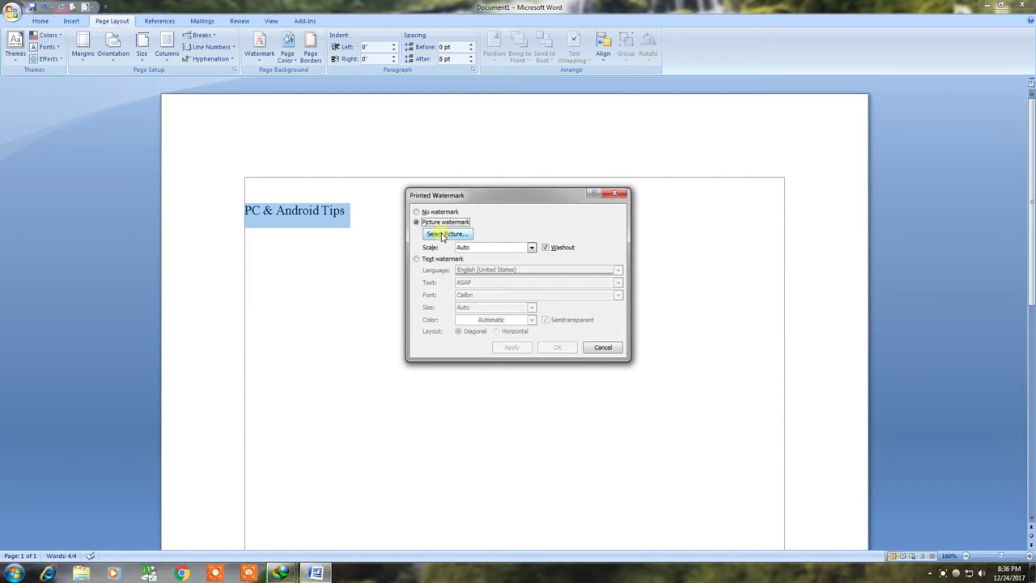
Choose Penguins.jpg from Pictures > Sample Pictures as the watermark picture
click(443, 235)
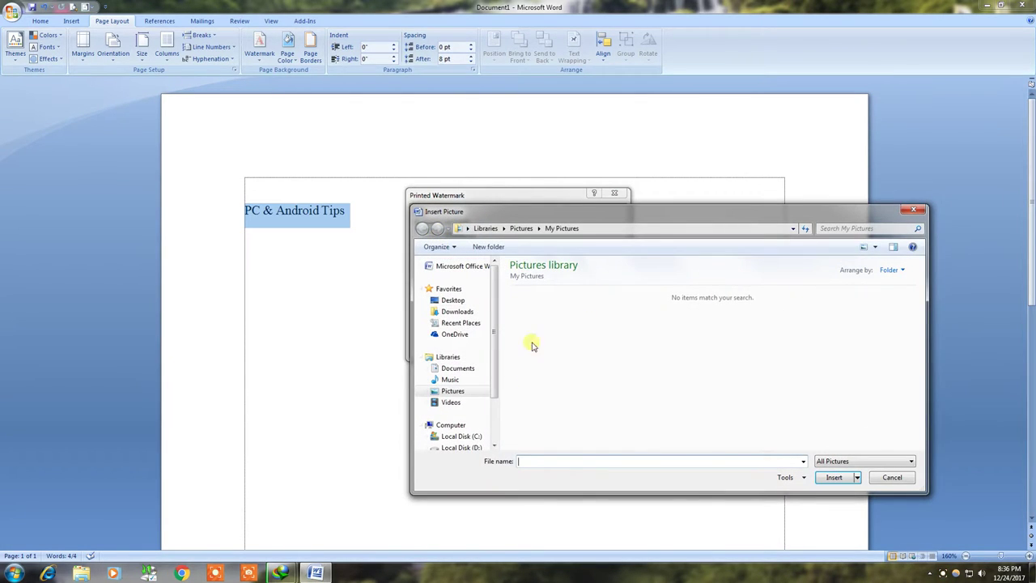
click(455, 391)
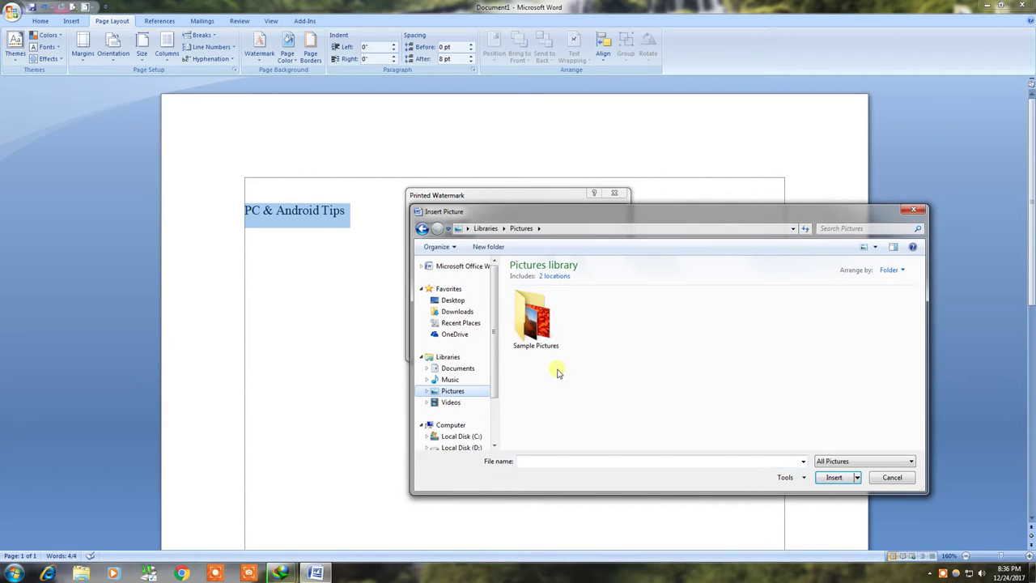
double_click(534, 320)
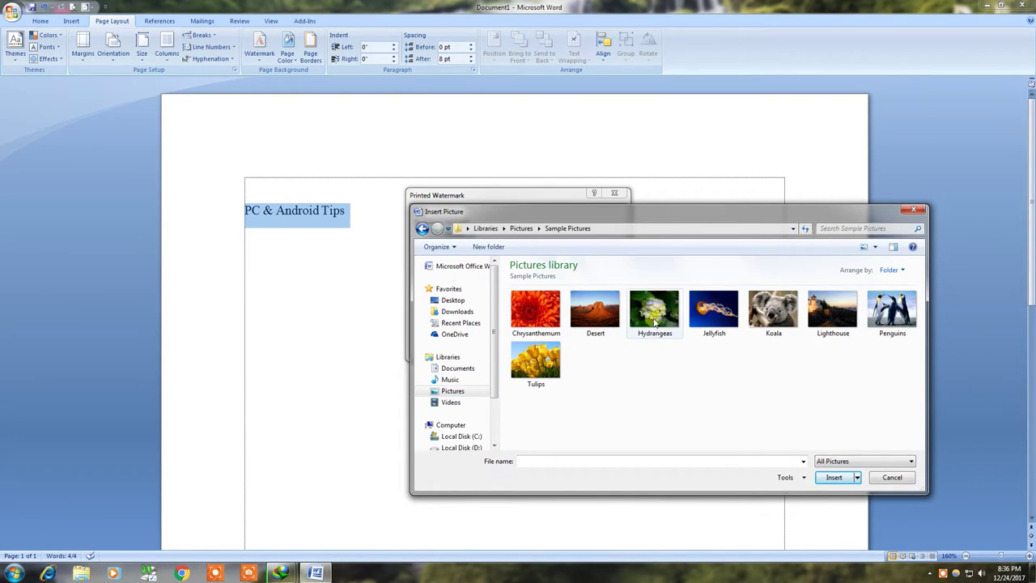
click(893, 310)
click(834, 477)
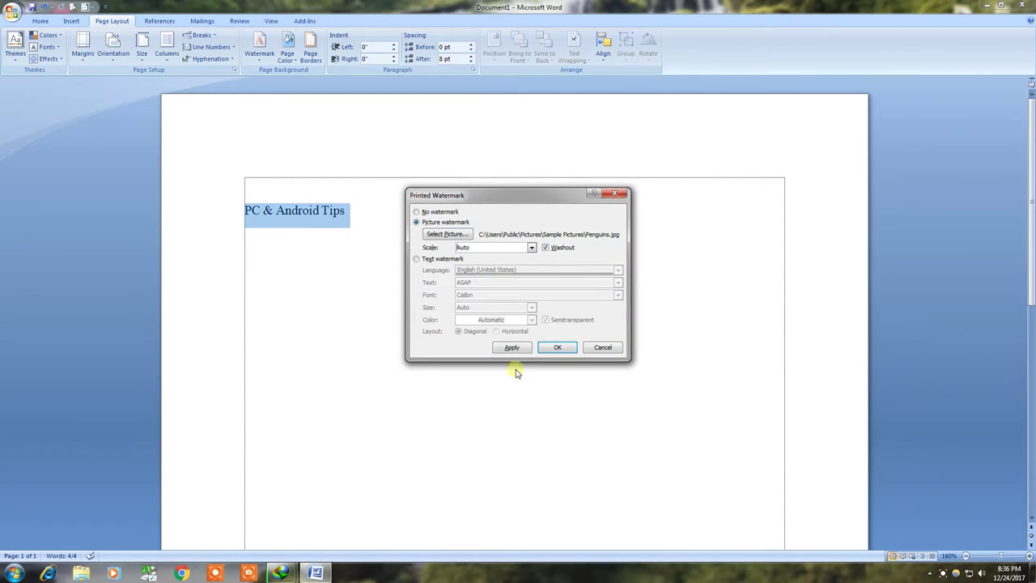
Apply the washed-out Penguins picture watermark and scroll the page to view it
click(556, 347)
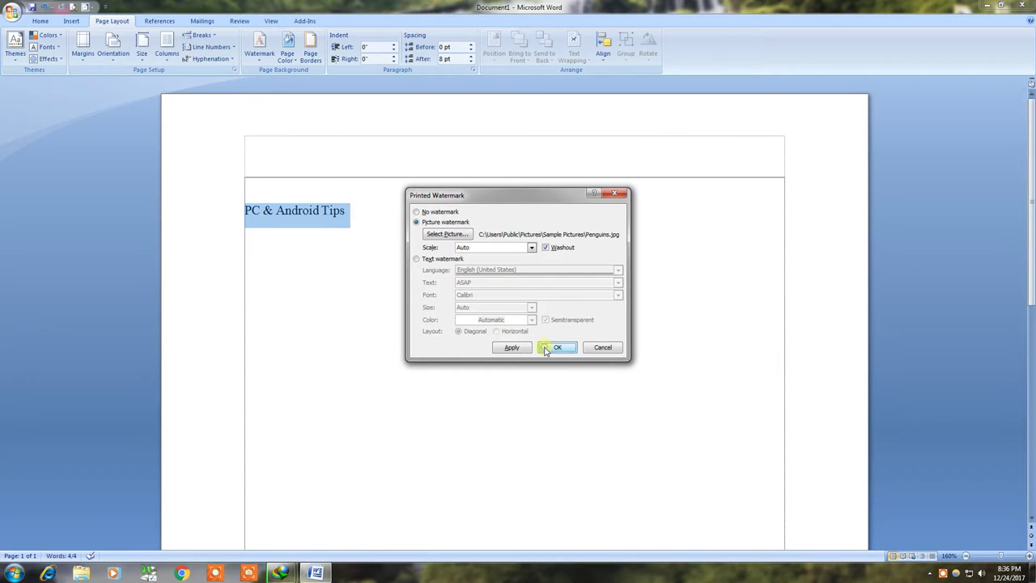
scroll(528, 446, down, 4)
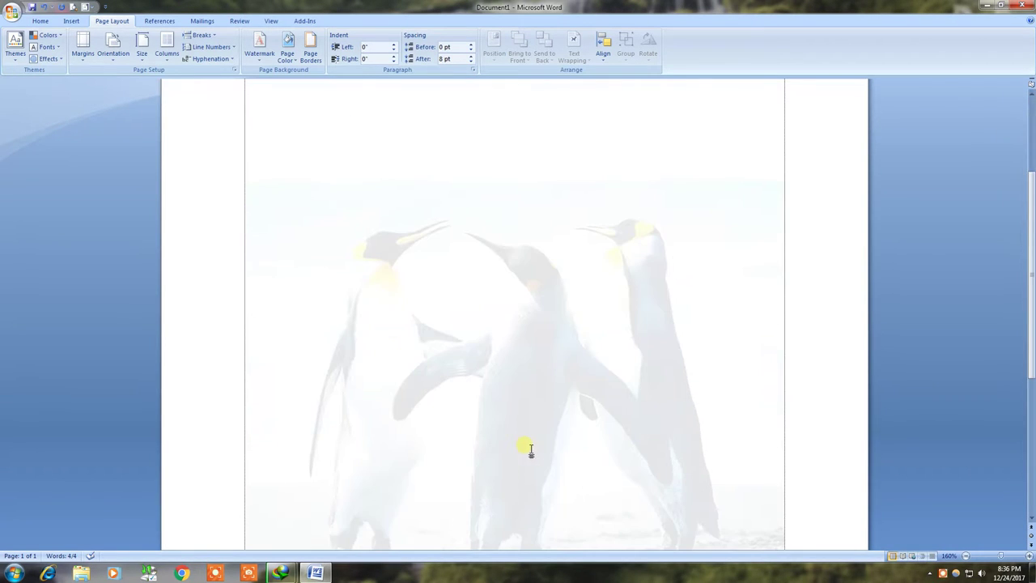
scroll(529, 444, down, 1)
scroll(529, 447, down, 2)
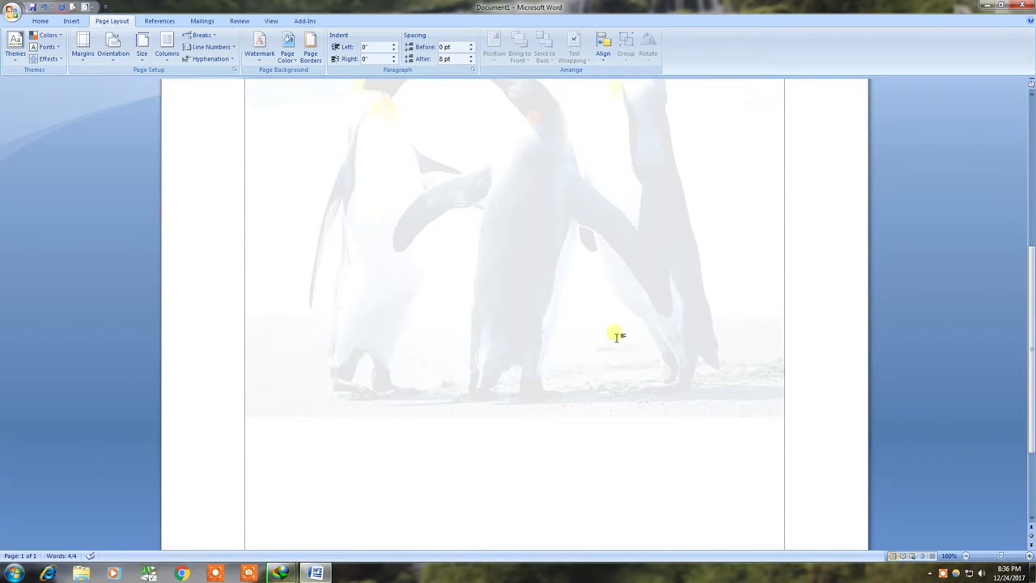
scroll(578, 359, up, 4)
scroll(579, 362, up, 3)
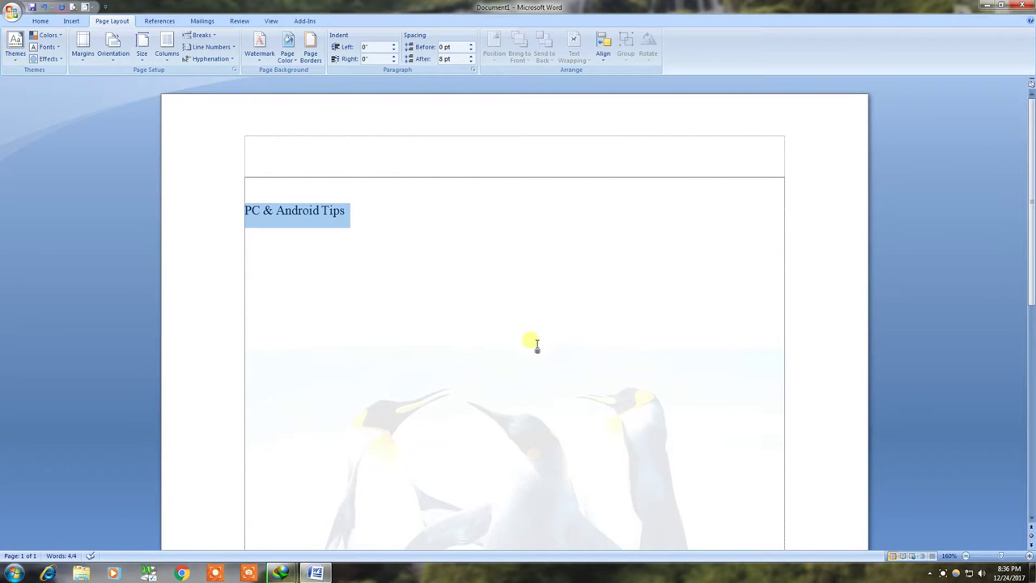
scroll(523, 343, down, 2)
scroll(516, 342, down, 3)
scroll(520, 343, down, 2)
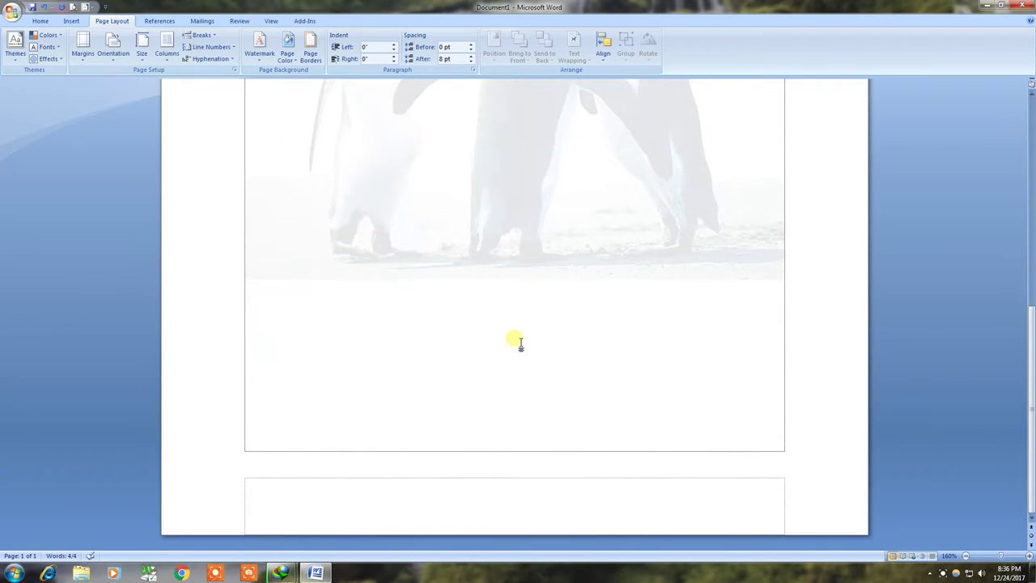
scroll(520, 344, up, 7)
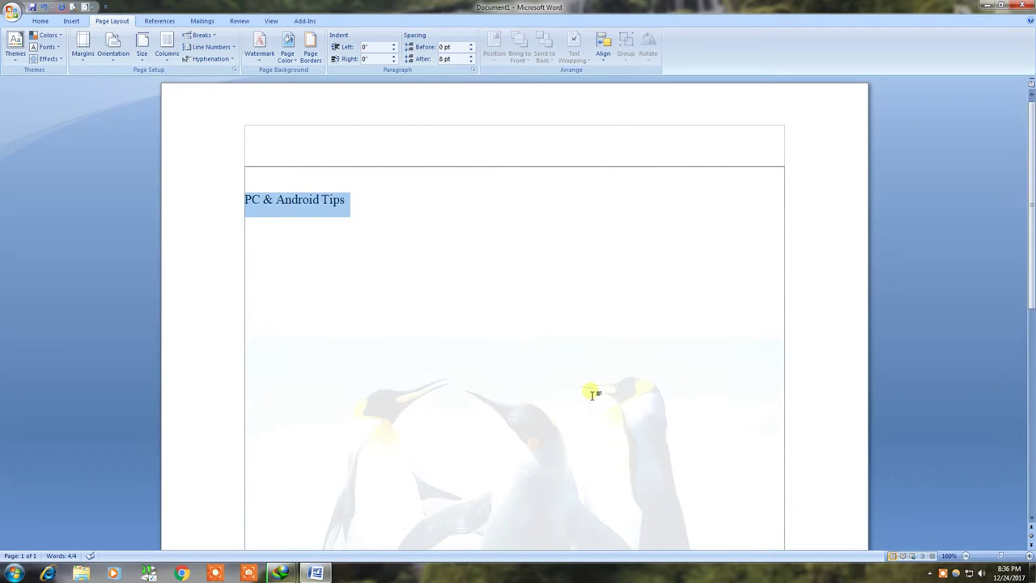
scroll(543, 383, down, 3)
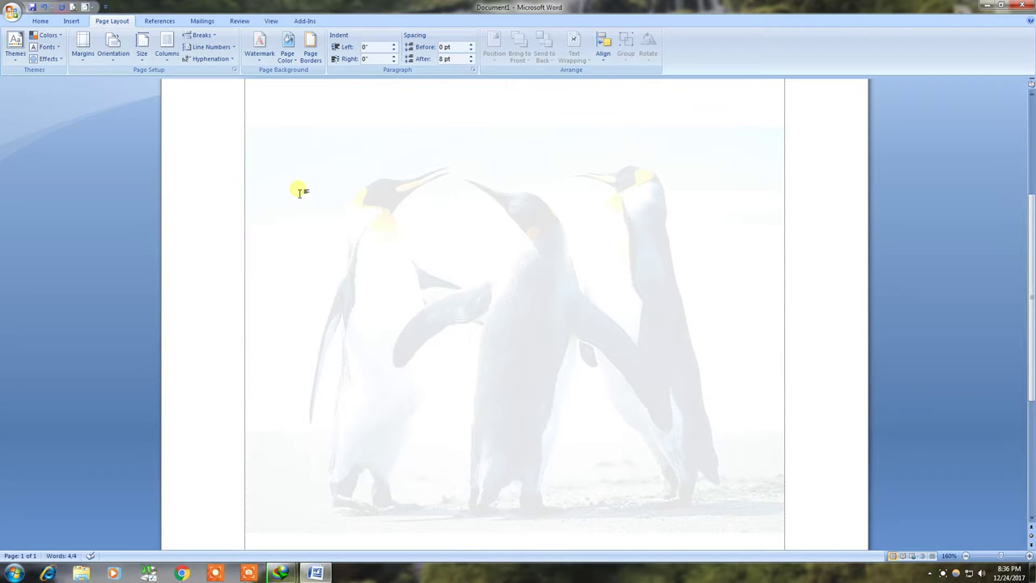
Remove the Penguins watermark by applying No watermark in the custom watermark settings
click(260, 49)
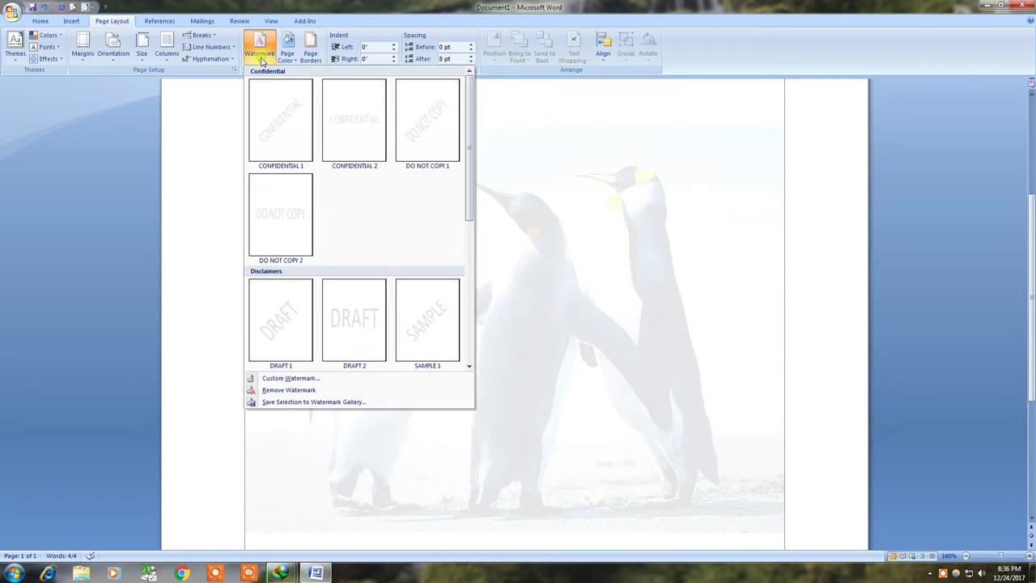
click(310, 379)
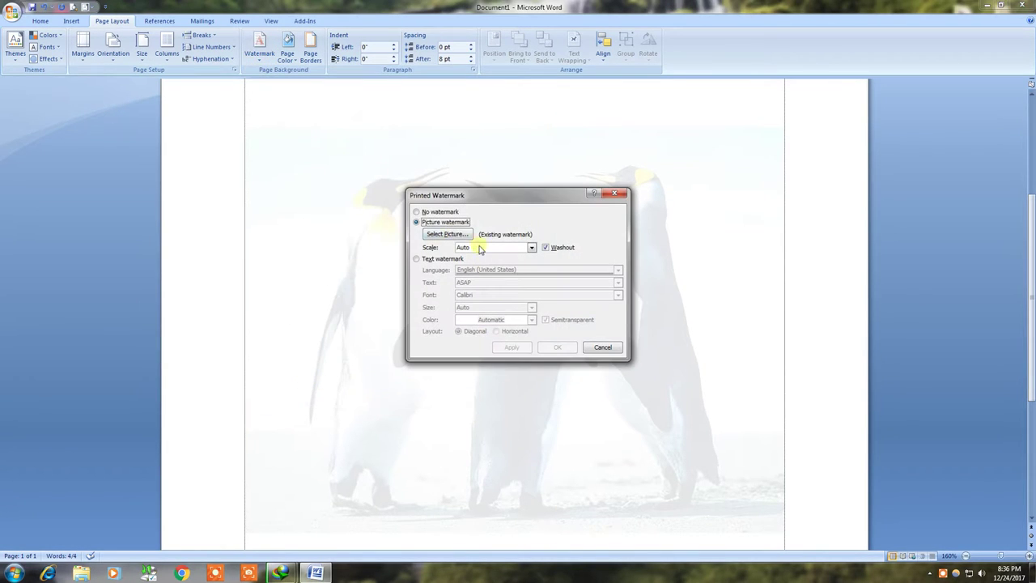
click(418, 211)
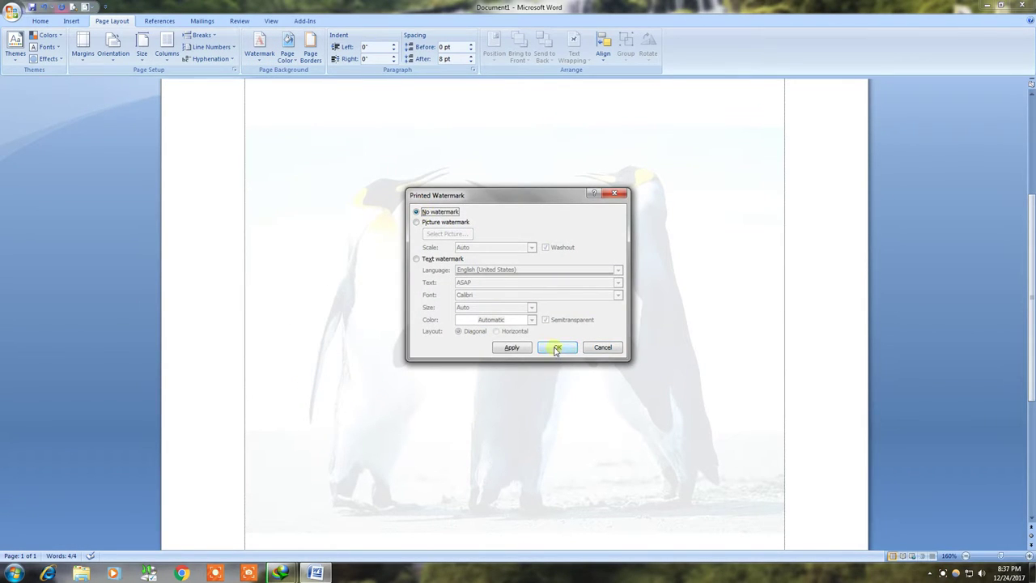
click(522, 348)
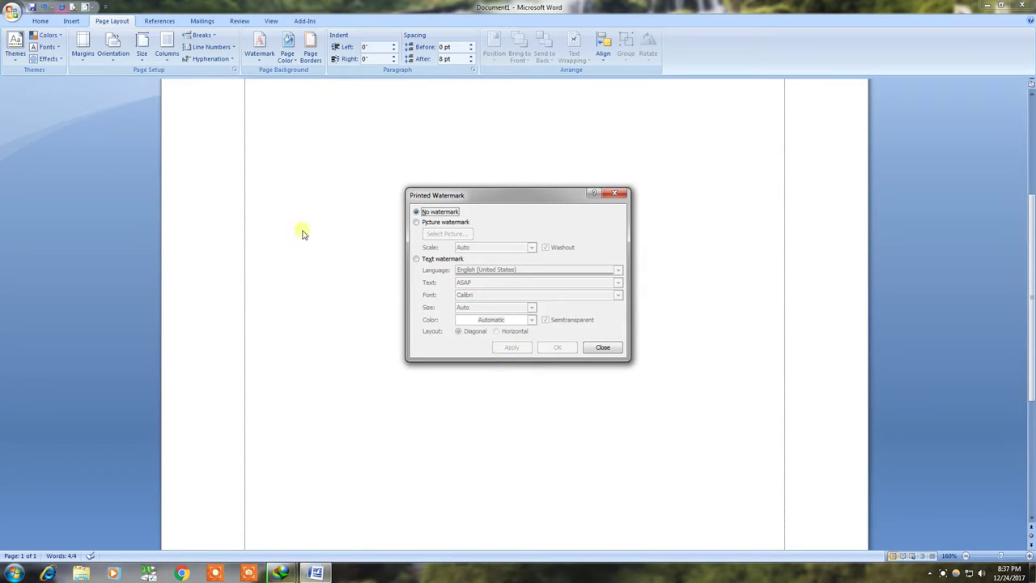
Switch to a text watermark, replacing ASAP with 'PC & Android Tips'
click(431, 259)
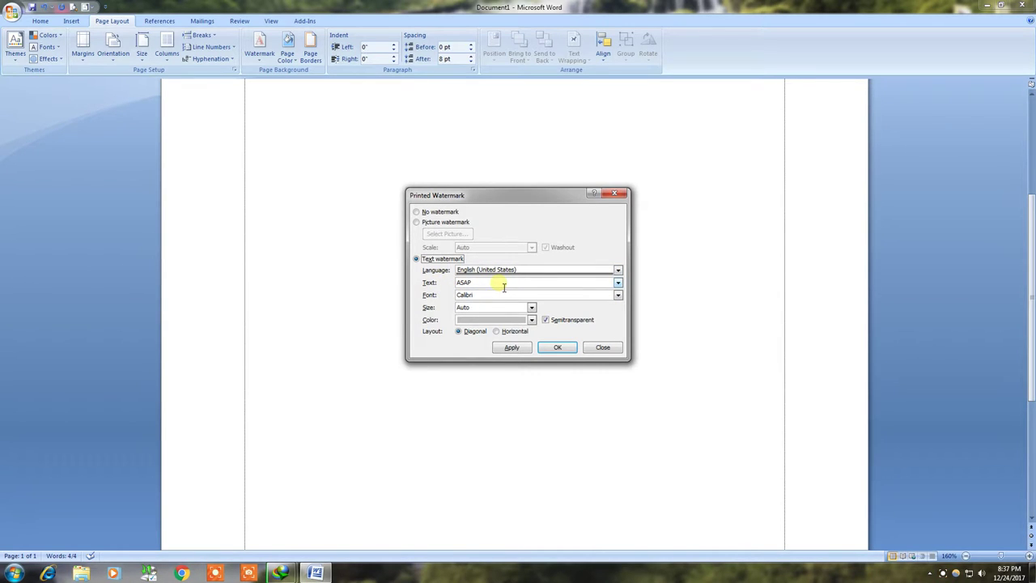
drag(503, 287, 428, 287)
text(PC & Android Tips)
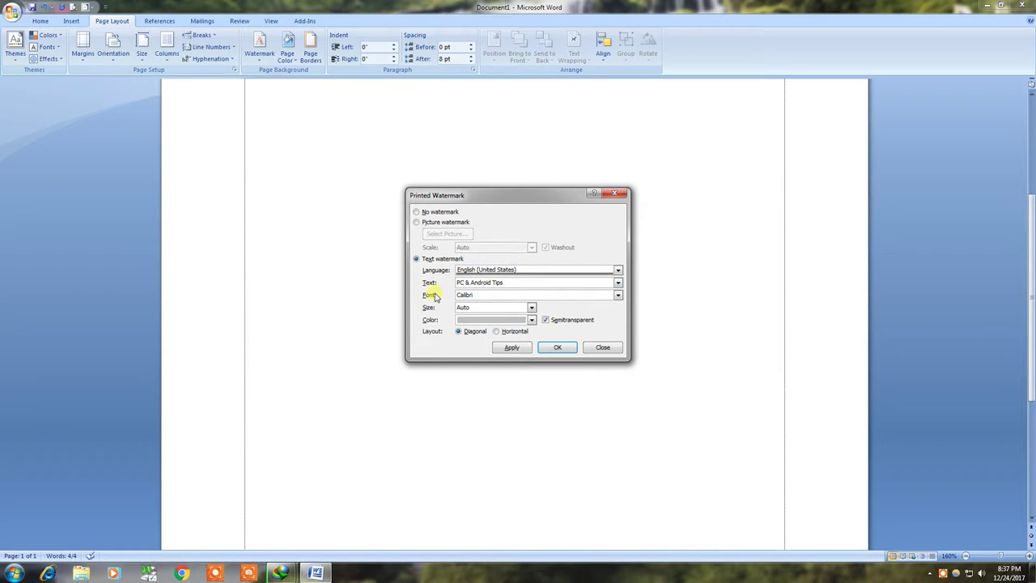
Set the watermark font to Times New Roman after trying Cambria and TILLIE
click(617, 294)
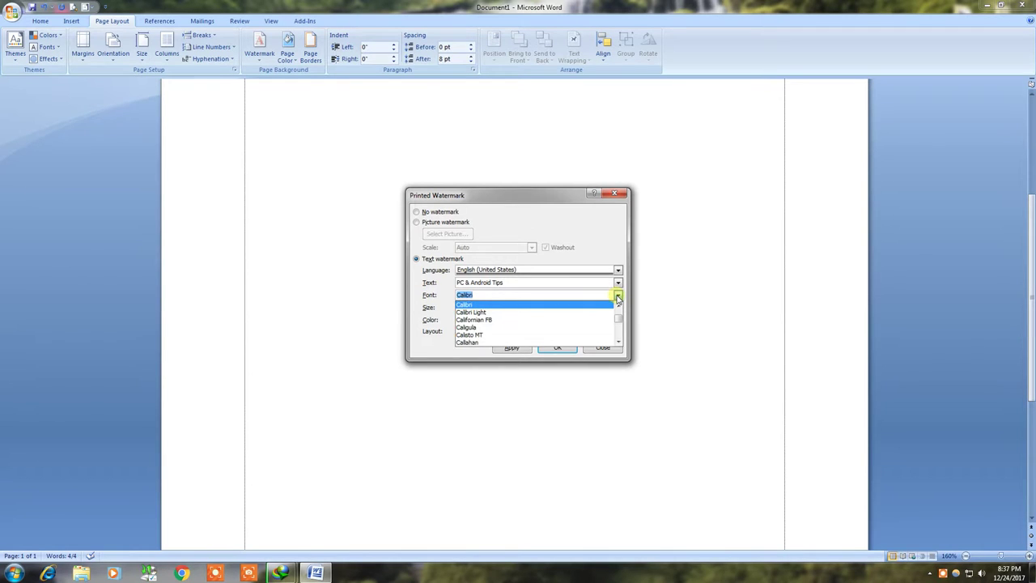
scroll(559, 331, down, 1)
scroll(535, 329, down, 1)
click(535, 329)
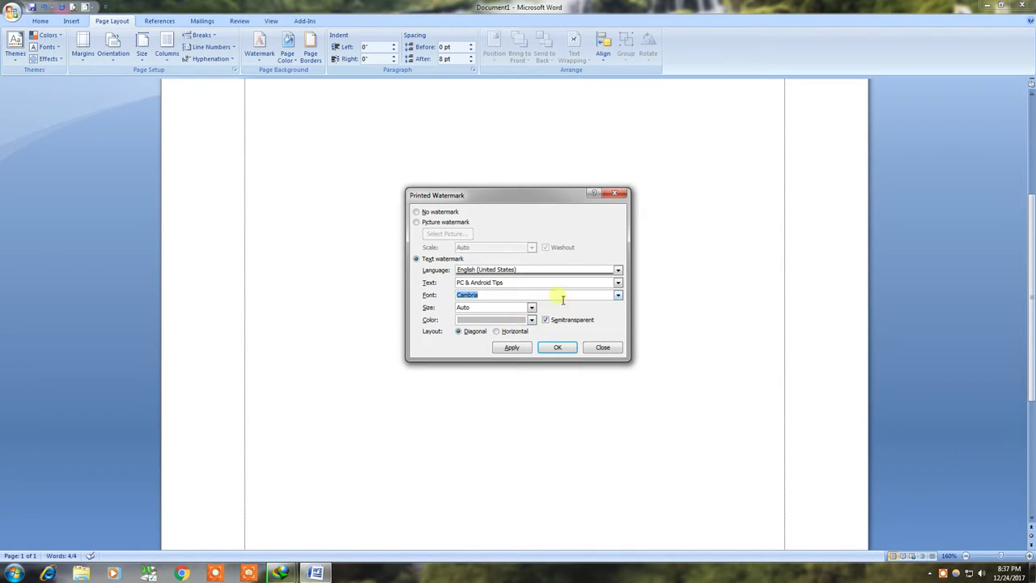
click(618, 297)
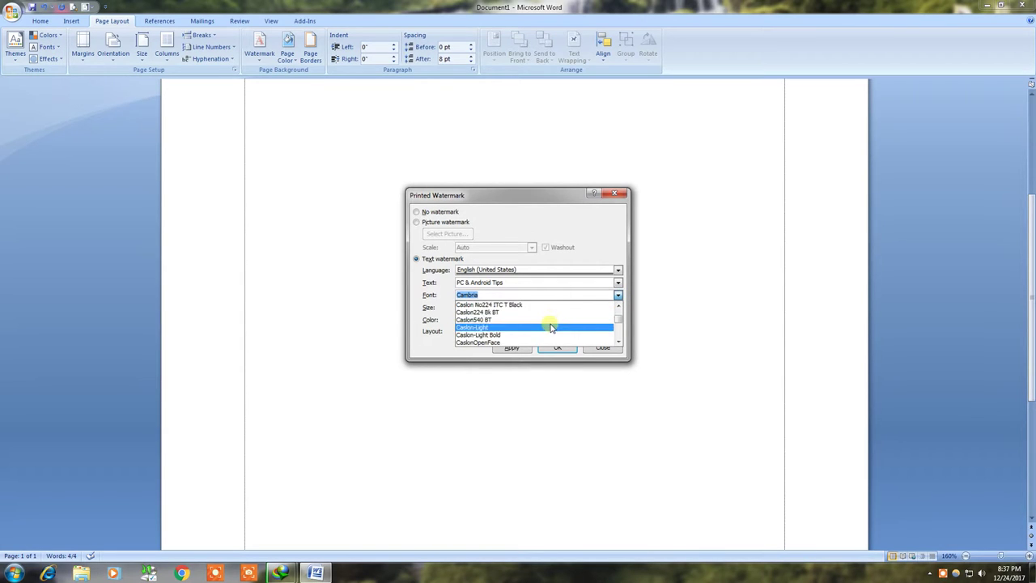
drag(617, 319, 620, 326)
scroll(548, 326, down, 3)
scroll(547, 329, down, 2)
scroll(548, 329, down, 3)
scroll(547, 330, down, 3)
scroll(547, 330, down, 3)
scroll(547, 329, down, 2)
scroll(548, 330, down, 3)
scroll(548, 330, down, 3)
scroll(547, 329, down, 3)
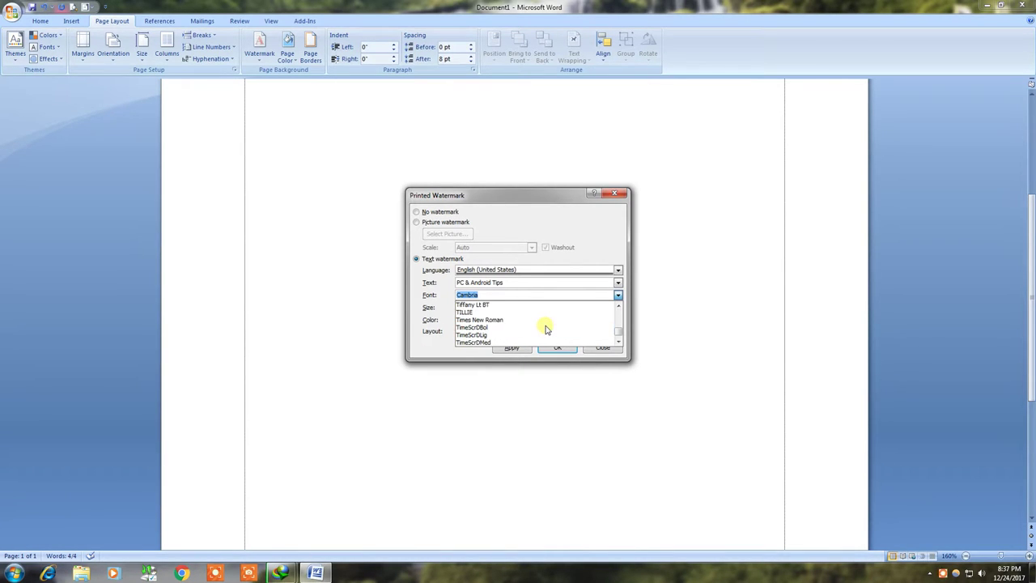
click(536, 315)
click(618, 294)
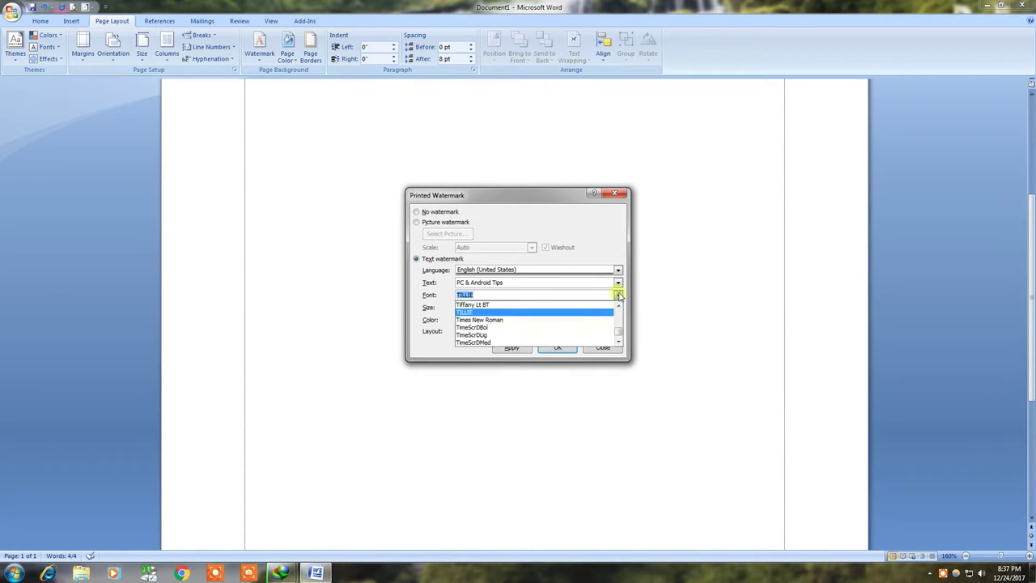
click(541, 320)
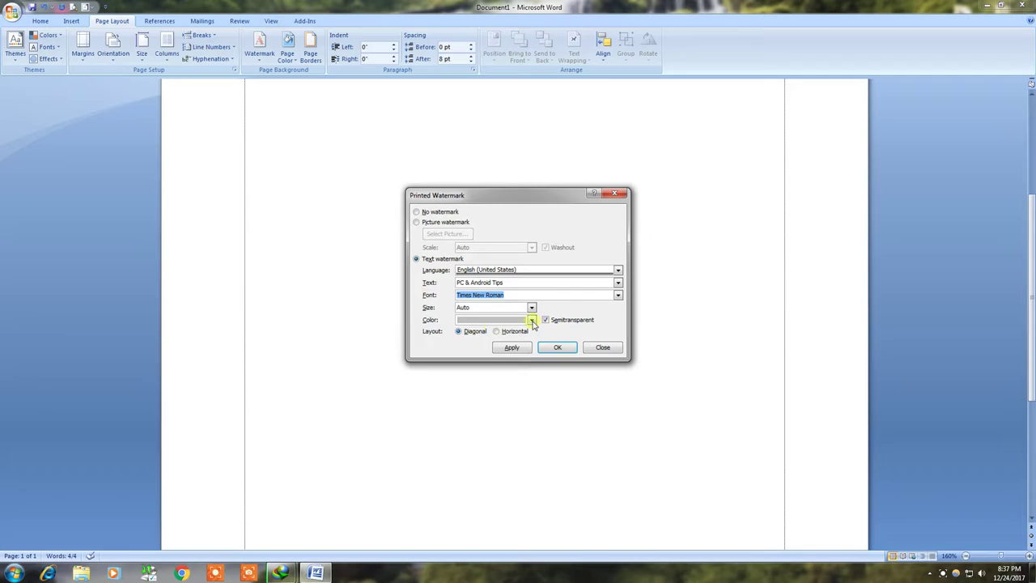
Color the diagonal watermark blue, apply it, and close the dialog
click(532, 321)
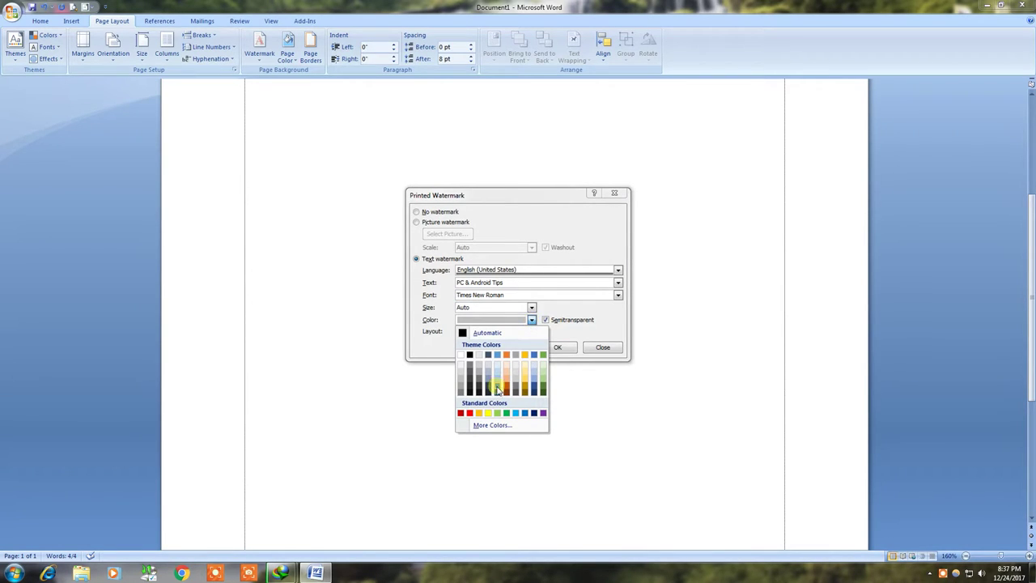
click(498, 389)
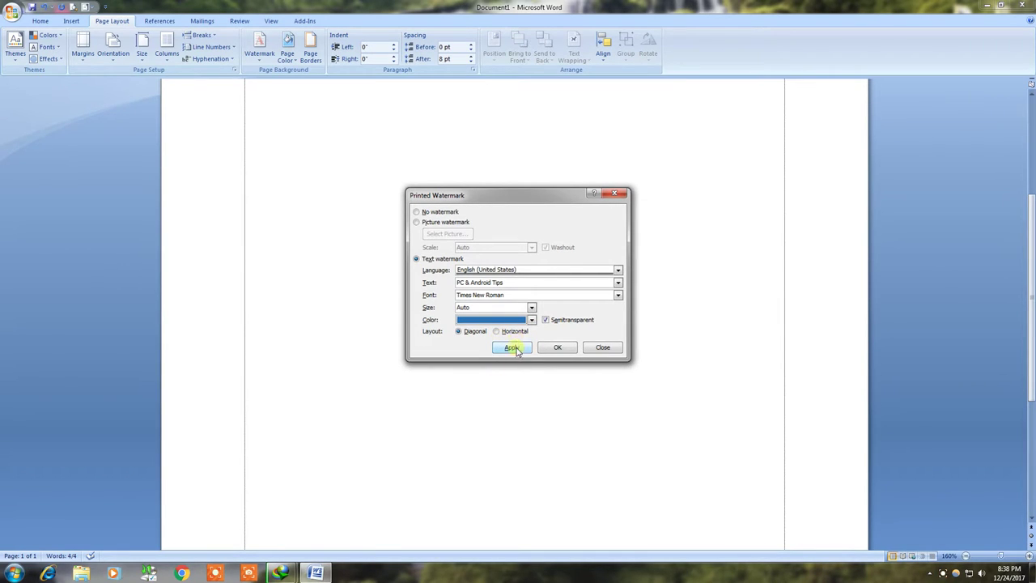
click(513, 348)
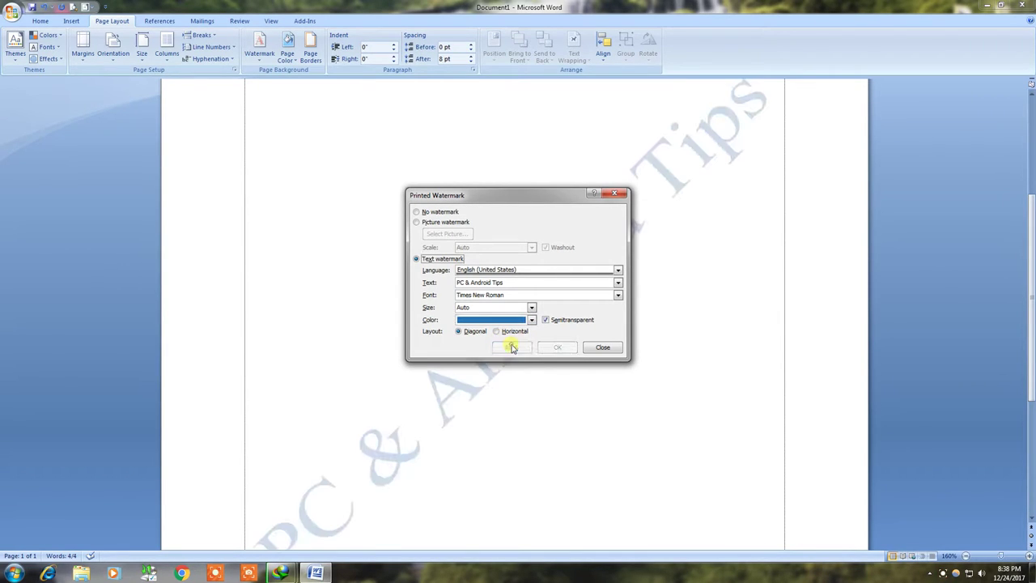
click(599, 347)
Scroll the page to check the blue watermark, then reopen the watermark presets
scroll(550, 391, down, 5)
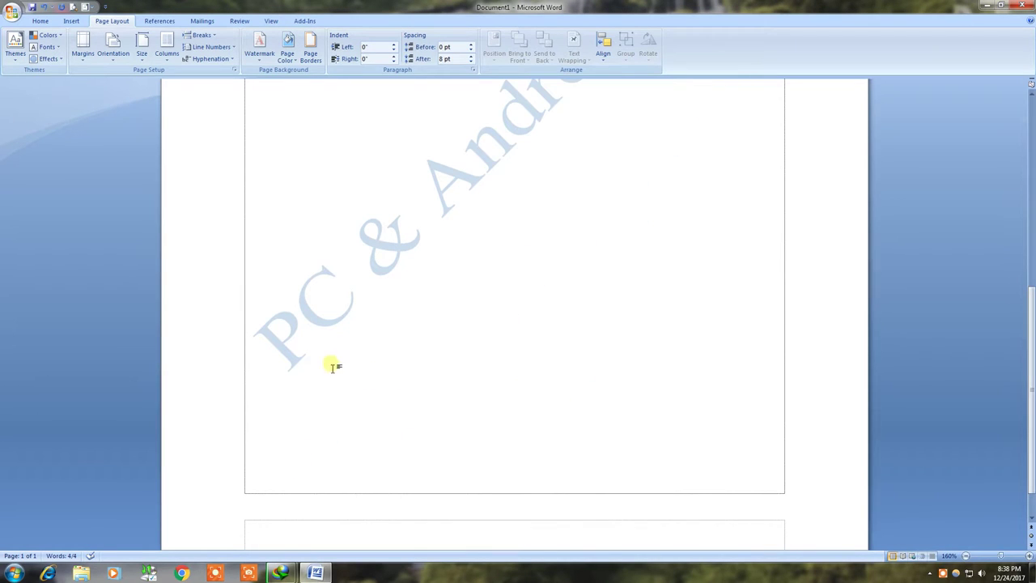
scroll(416, 332, up, 5)
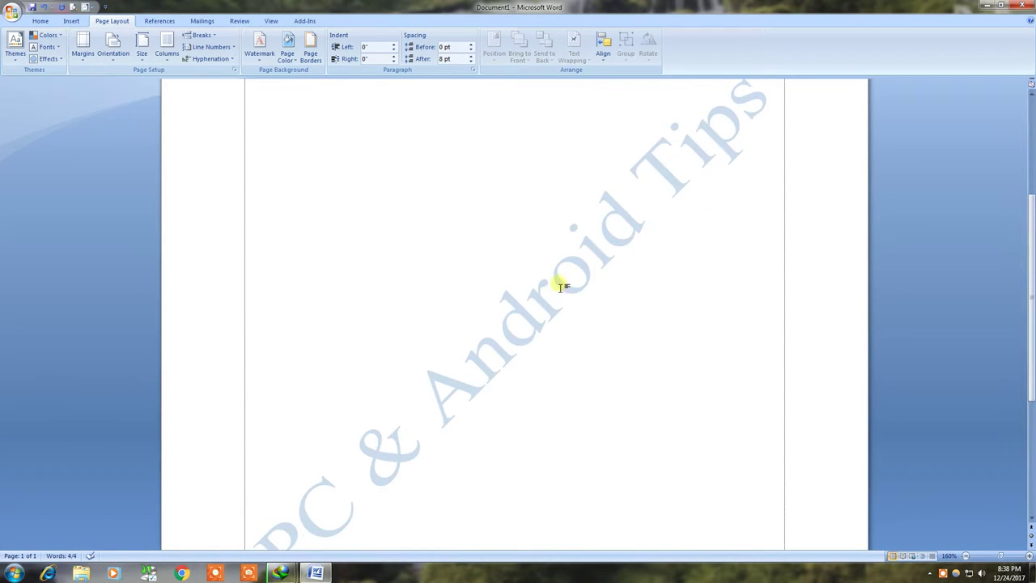
scroll(552, 318, up, 4)
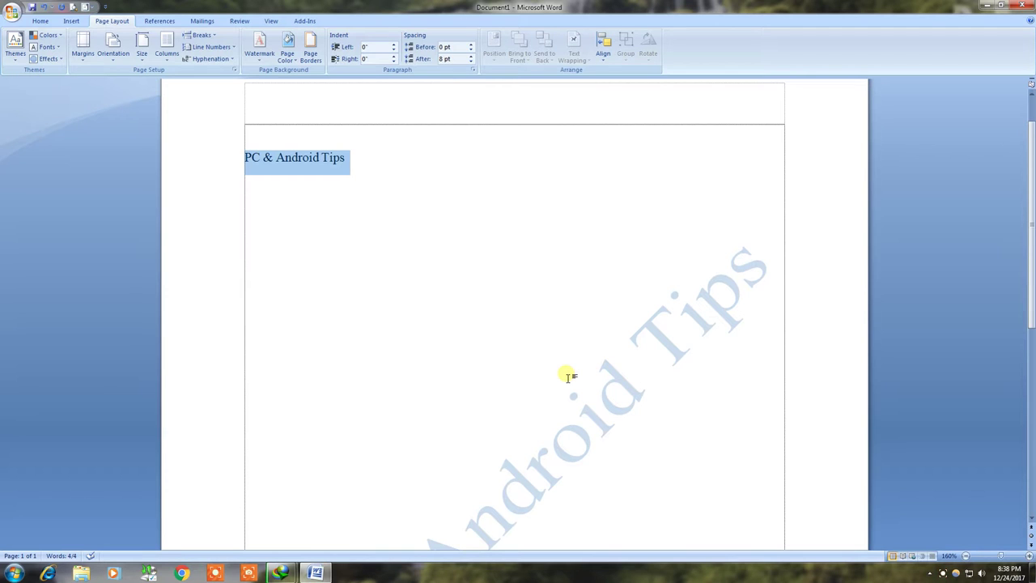
scroll(527, 351, down, 1)
scroll(527, 354, down, 2)
scroll(543, 344, up, 2)
click(260, 44)
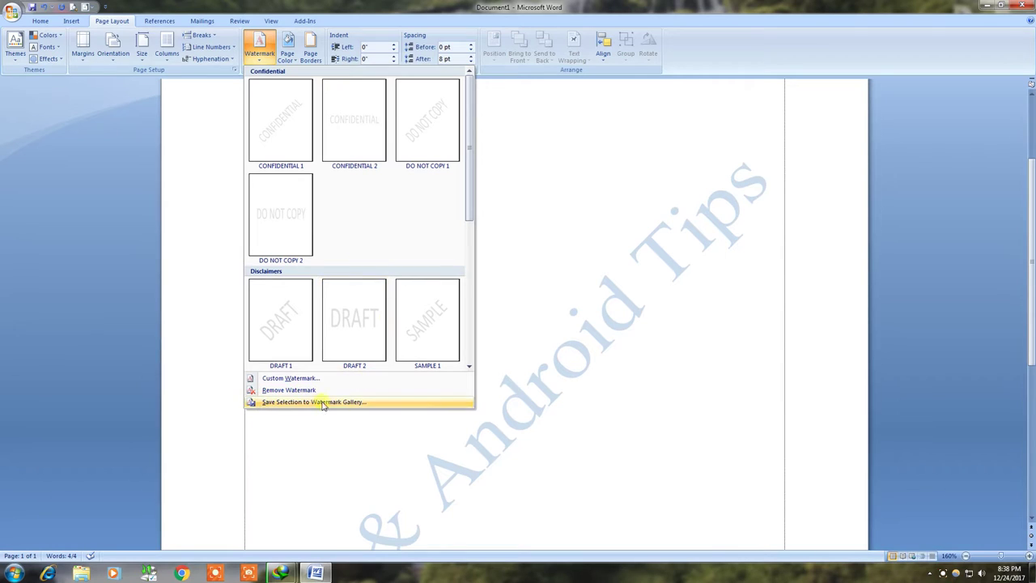
Try a horizontal layout for the text watermark, then reapply it diagonally with OK
click(303, 379)
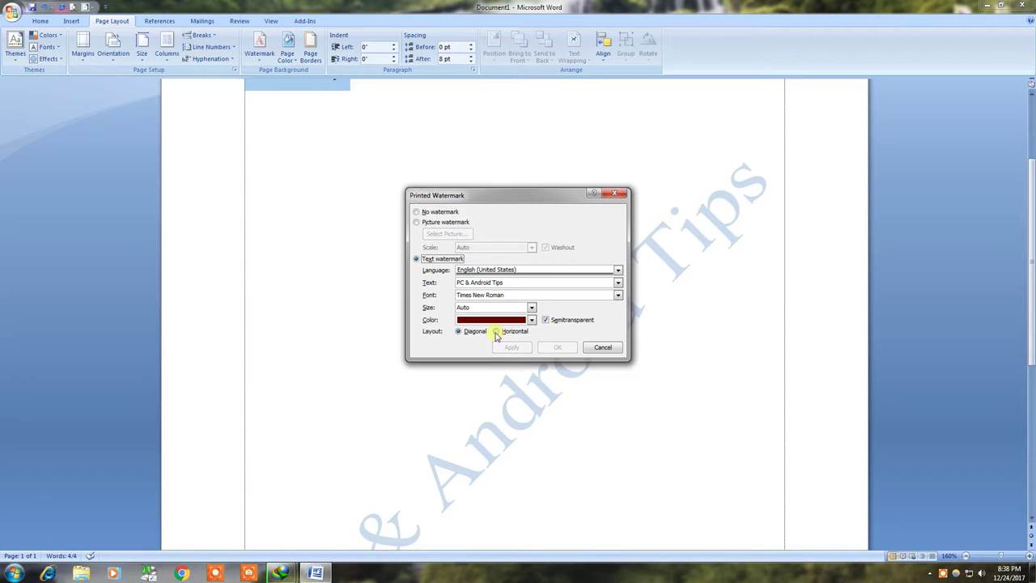
click(495, 331)
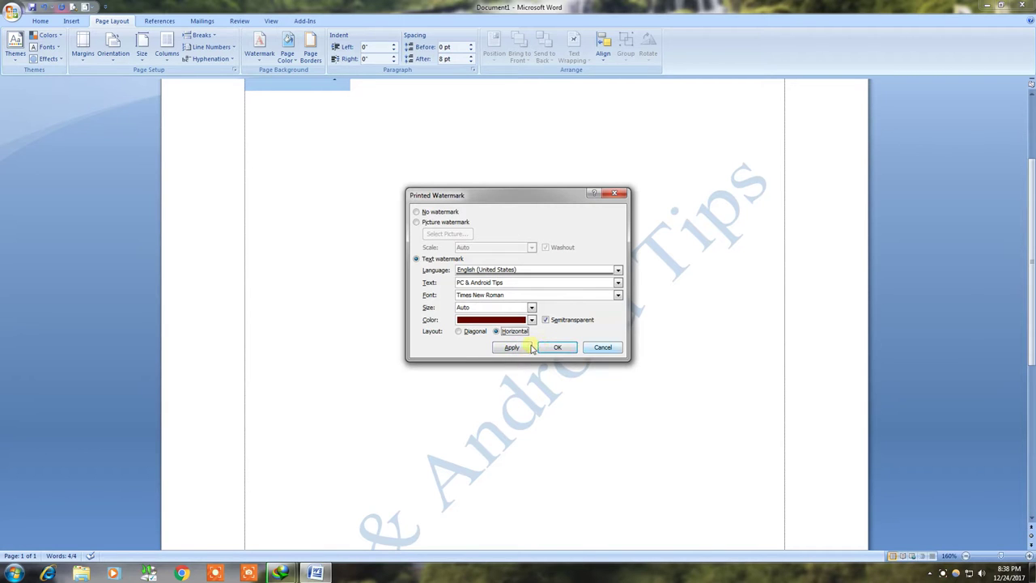
click(513, 348)
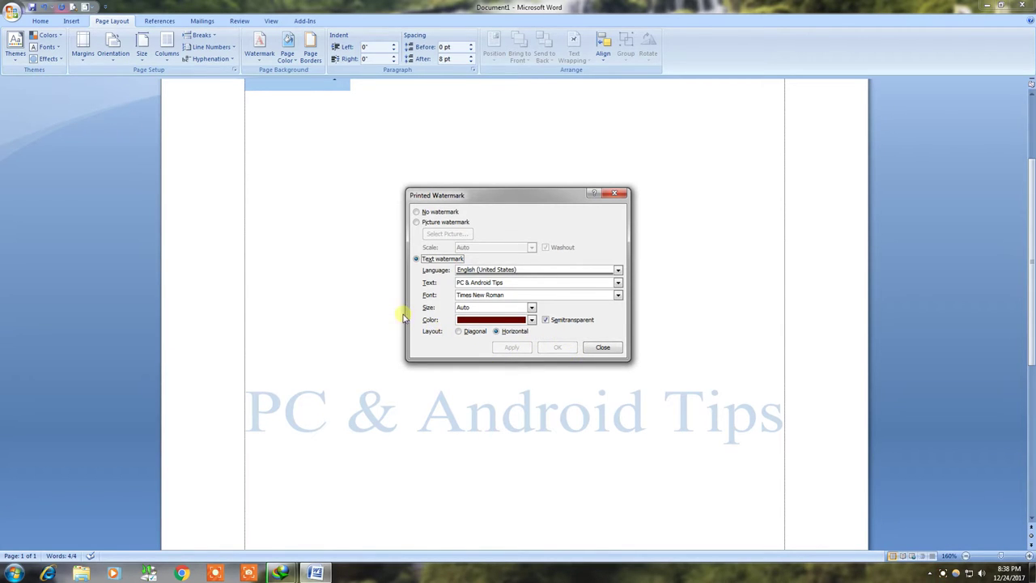
click(459, 332)
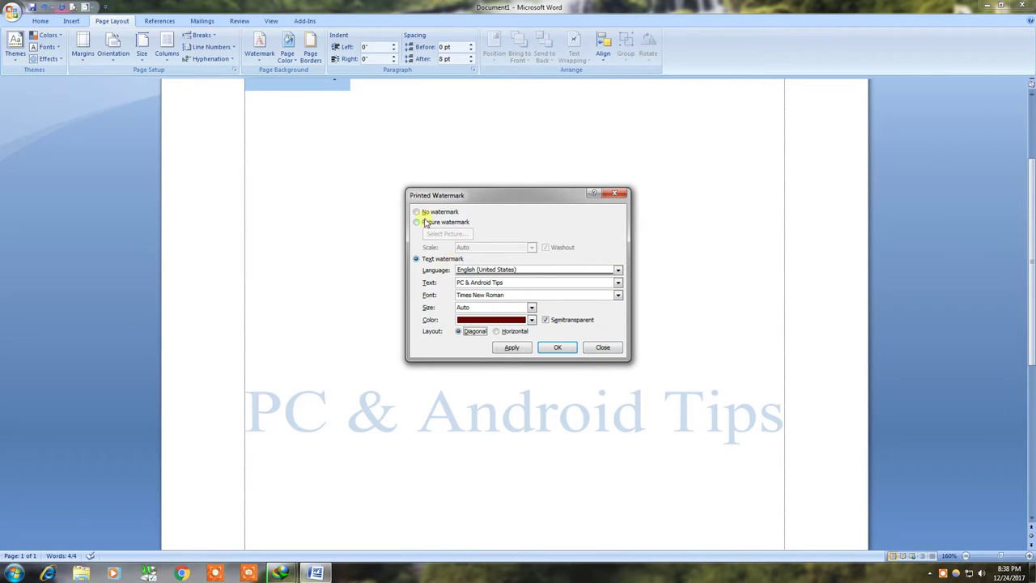
click(558, 347)
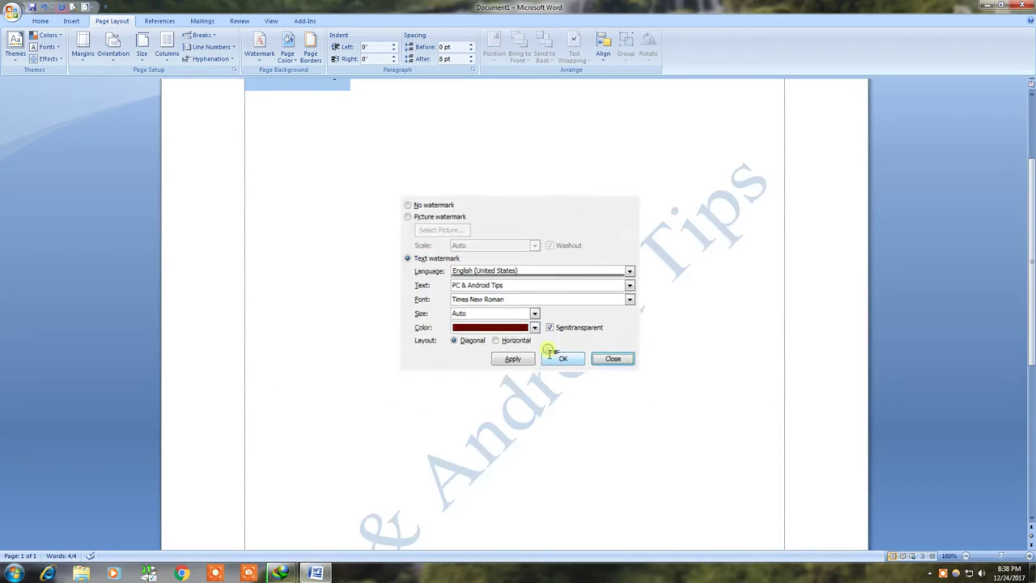
scroll(418, 388, up, 3)
scroll(418, 388, down, 5)
scroll(418, 388, down, 4)
scroll(423, 382, up, 3)
scroll(423, 382, up, 3)
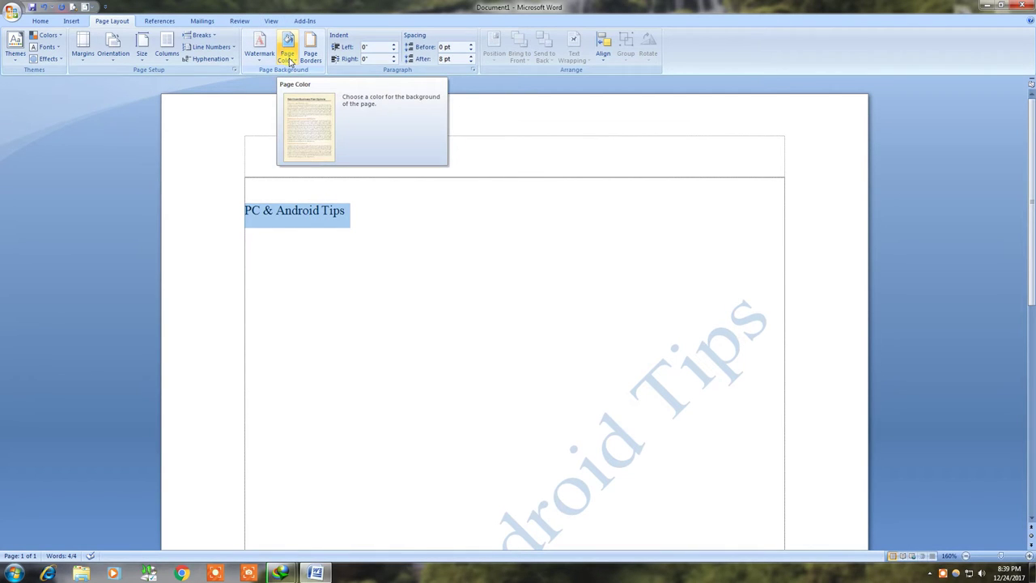
Apply the Gray-25%, Background 2, Darker 10% page colour behind the watermark
click(289, 62)
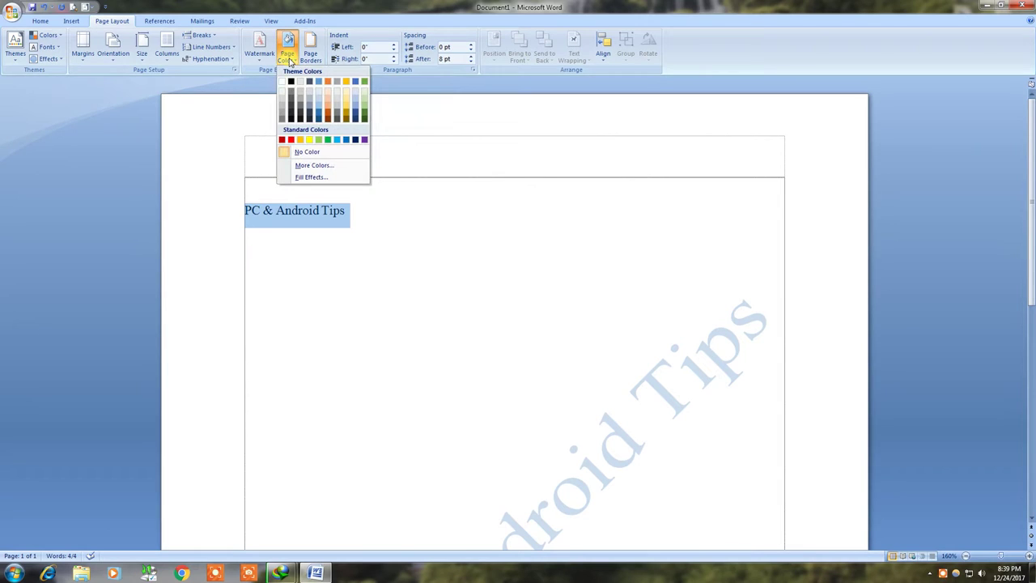
click(196, 263)
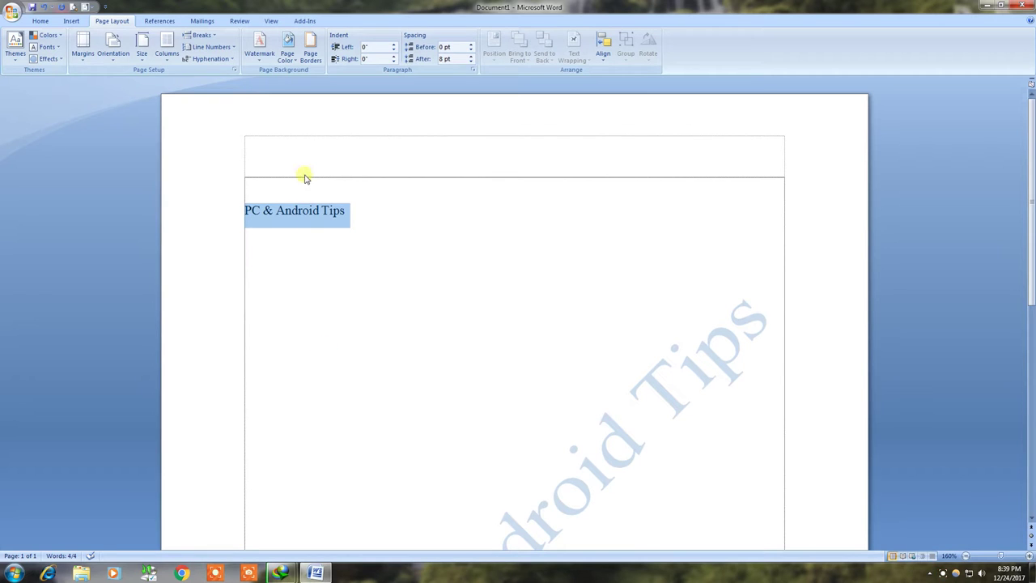
click(289, 60)
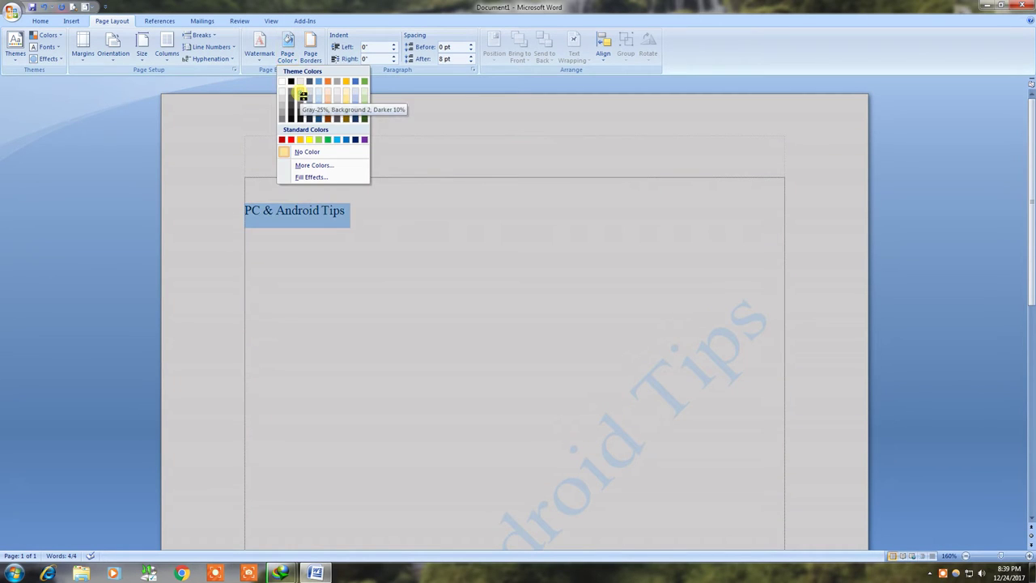
click(300, 97)
scroll(446, 343, down, 5)
scroll(454, 340, down, 3)
scroll(454, 338, up, 5)
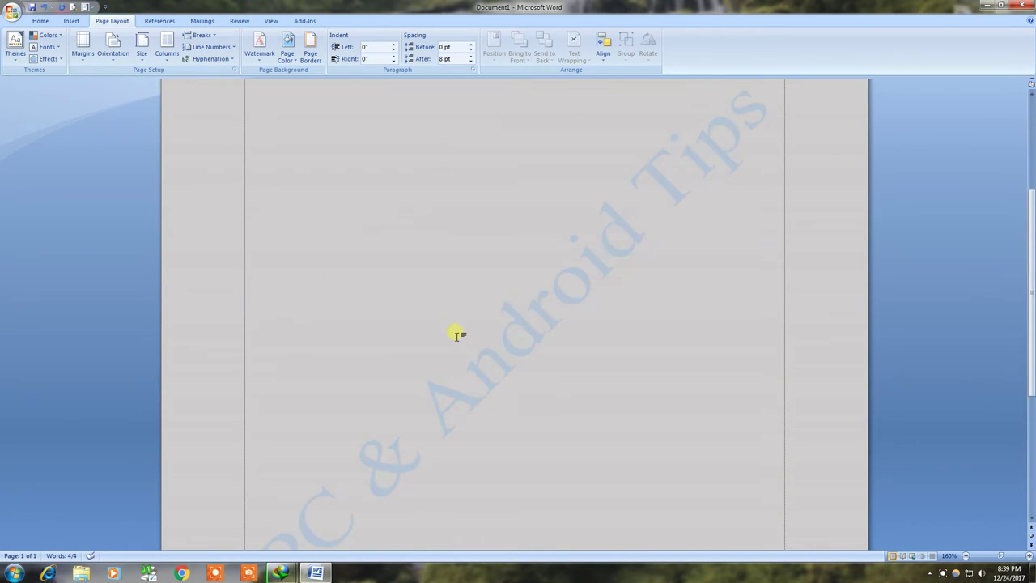
scroll(454, 337, up, 3)
Type filler text below the heading and enlarge all the text by two font sizes
click(344, 361)
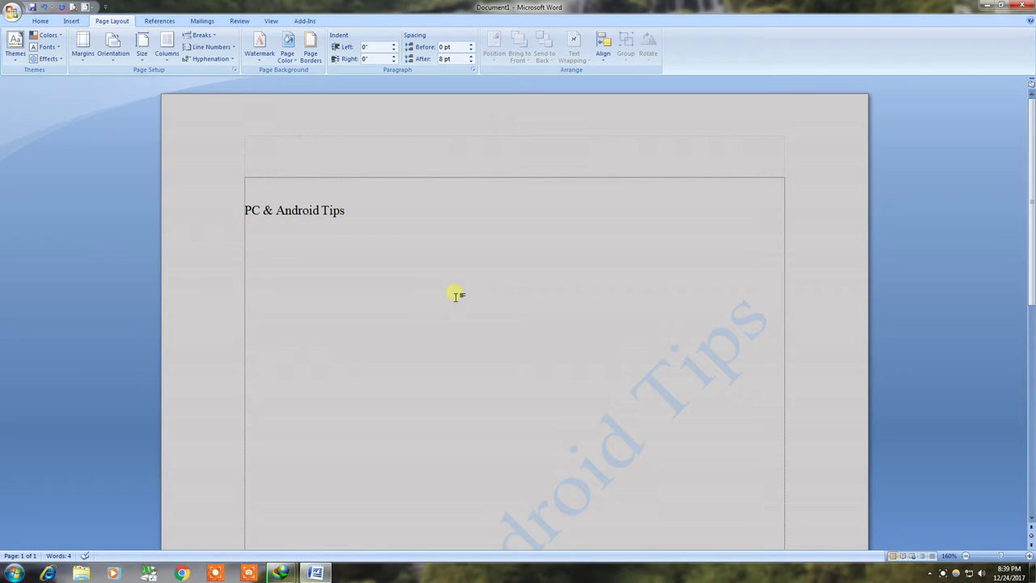
text(dfjaslkfjsladkjflsakdfjalksj)
key(ctrl+a)
key(ctrl+shift+period)
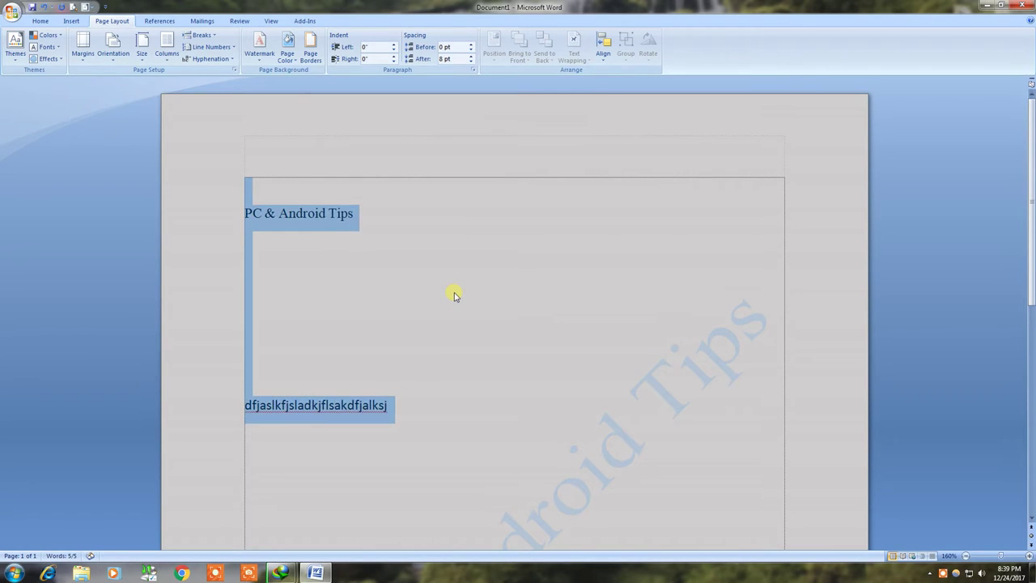
key(ctrl+shift+period)
key(ctrl+shift+period)
key(ctrl+shift+period)
key(ctrl+shift+period)
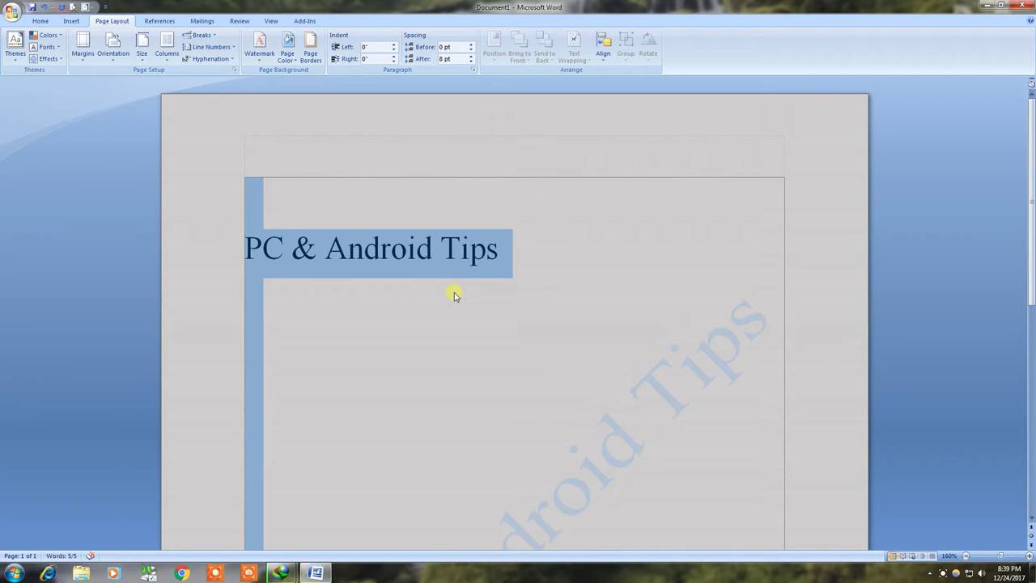
Type more filler text below the title and select the whole document
click(342, 358)
text(oisjfaslkjflksadjf)
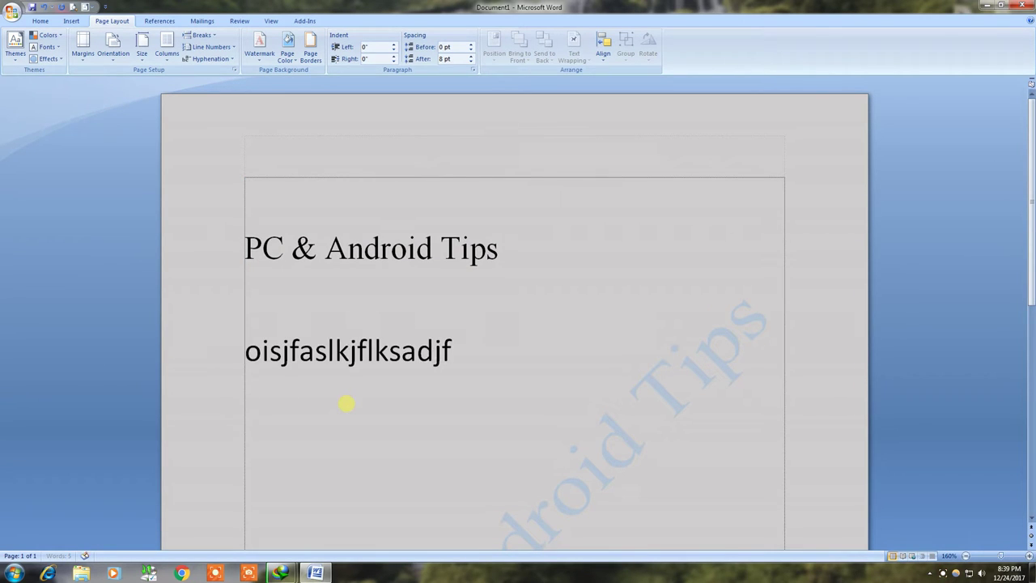
text(lksajflksjfsaldfjlskadjfklsadjflksafsadjfklsdjf)
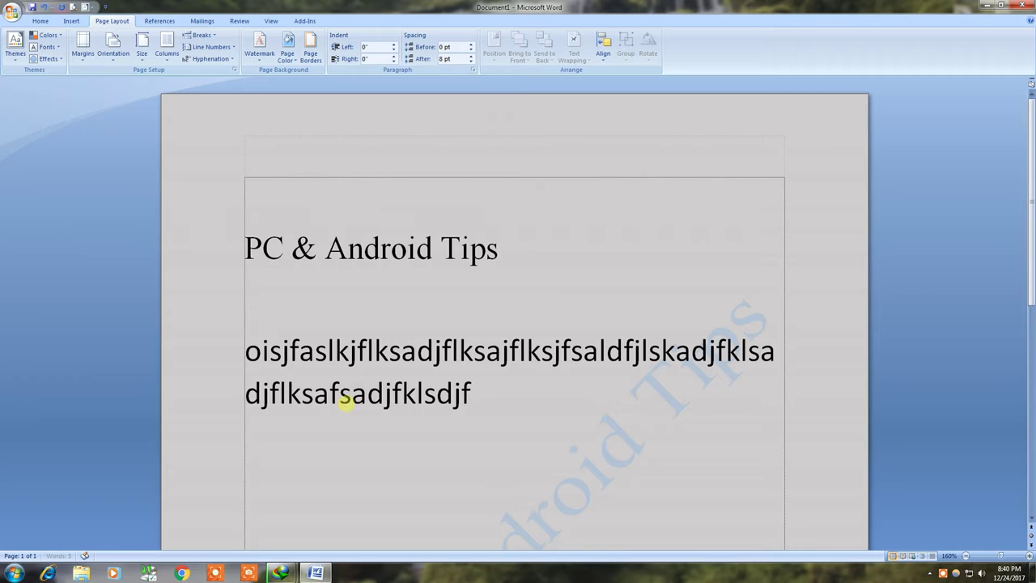
text(lksjdflsajdlkfjsakldjflskd jfsalkdjfaslk)
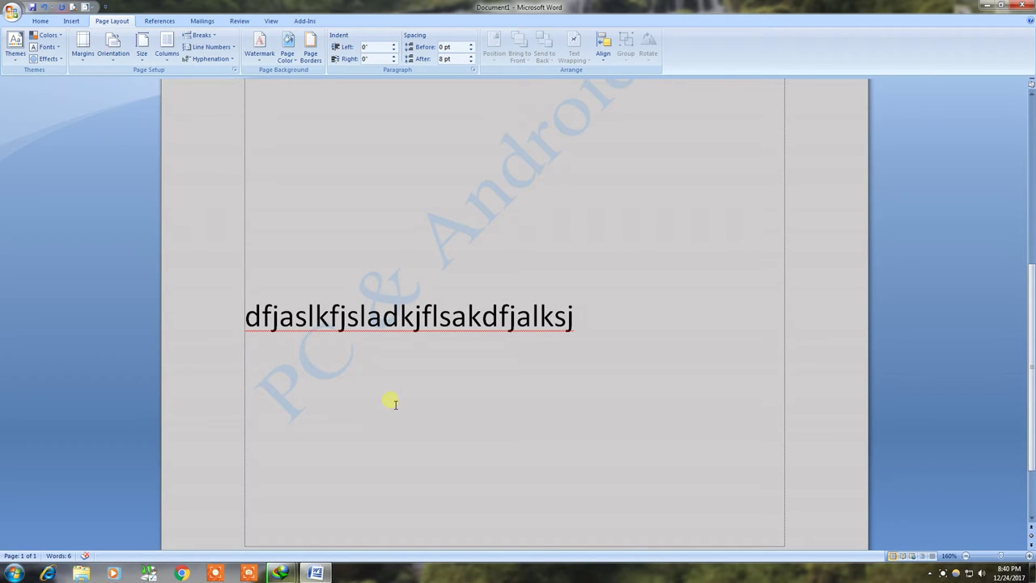
key(ctrl+a)
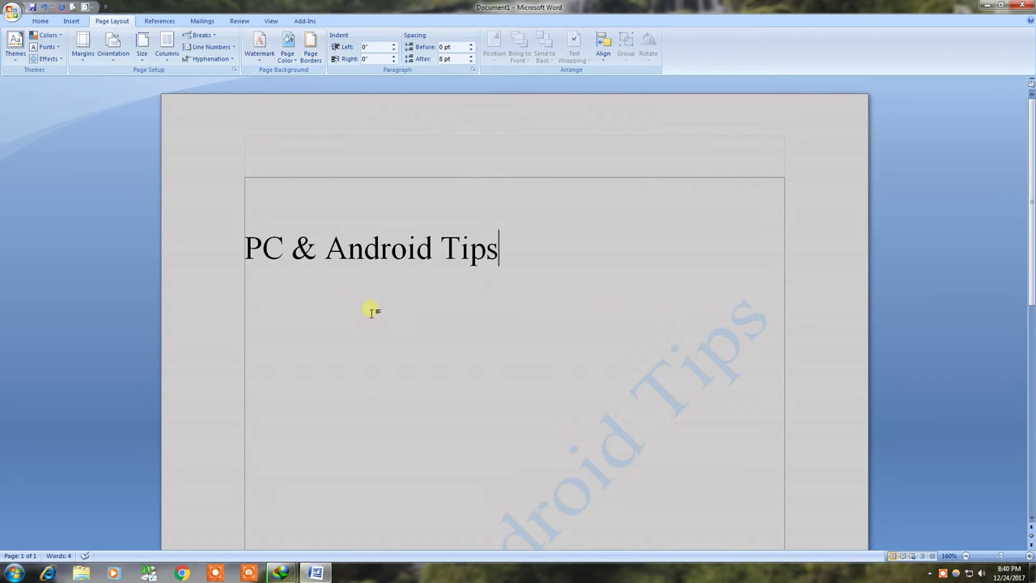
scroll(447, 402, down, 3)
scroll(407, 390, up, 3)
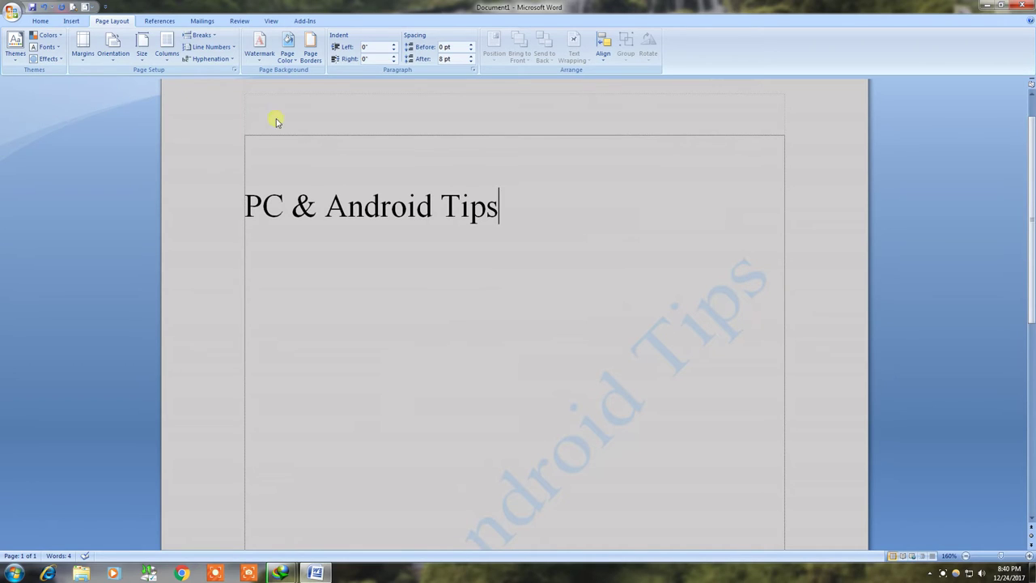
Set a thick solid, light green, 1½ pt box border for the heading paragraph
click(315, 65)
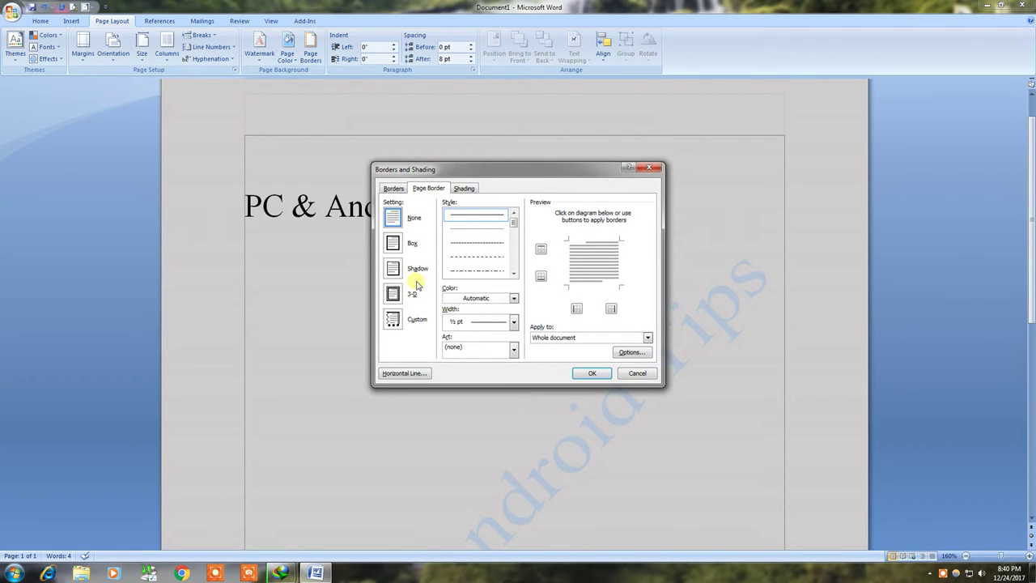
click(394, 188)
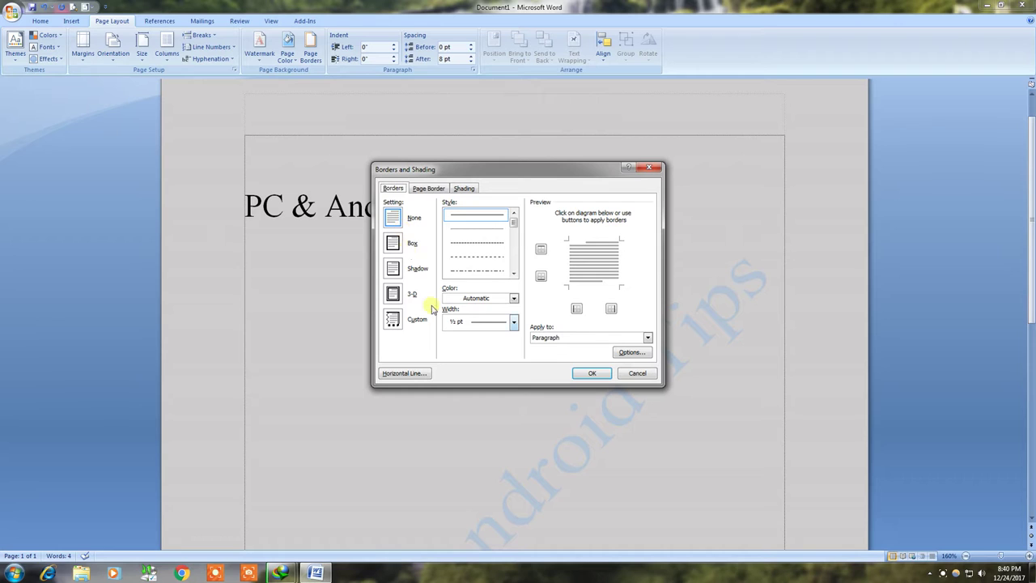
drag(513, 221, 513, 247)
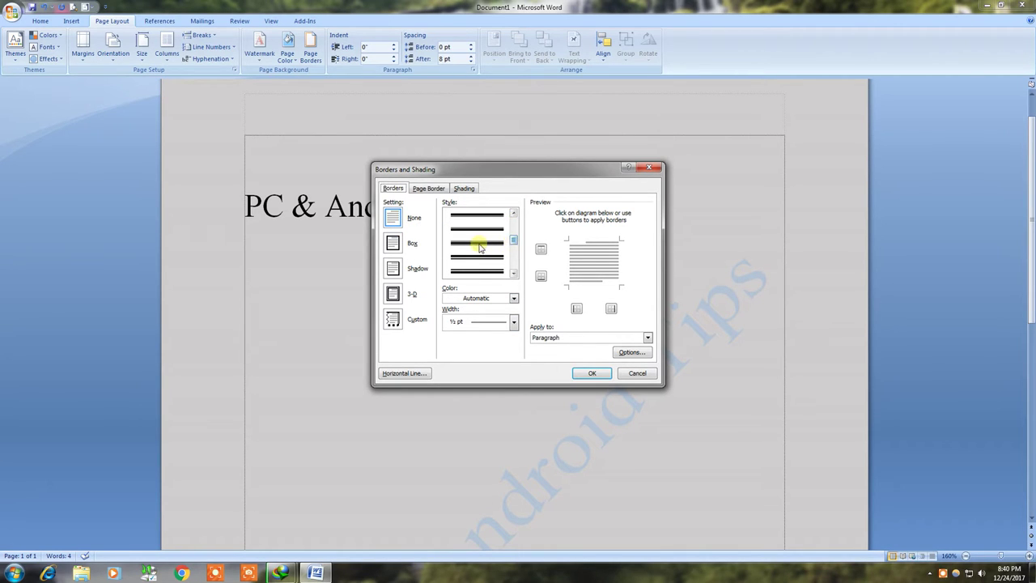
click(476, 245)
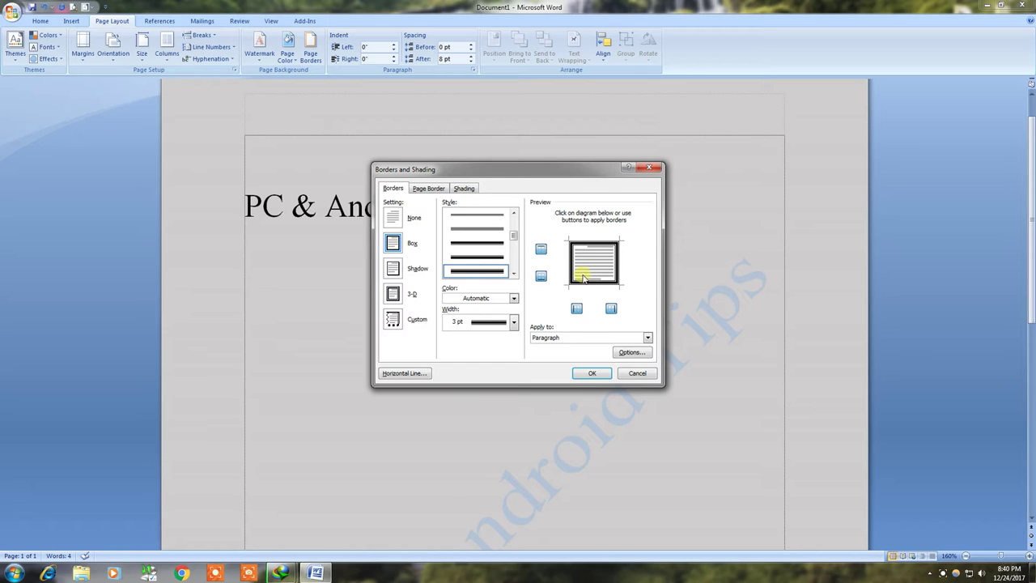
click(513, 299)
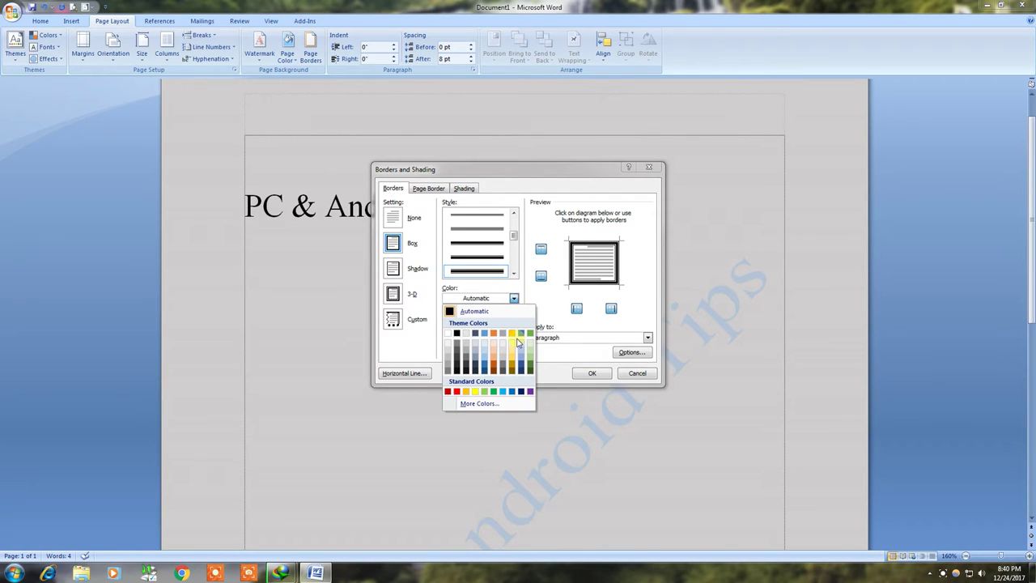
click(511, 360)
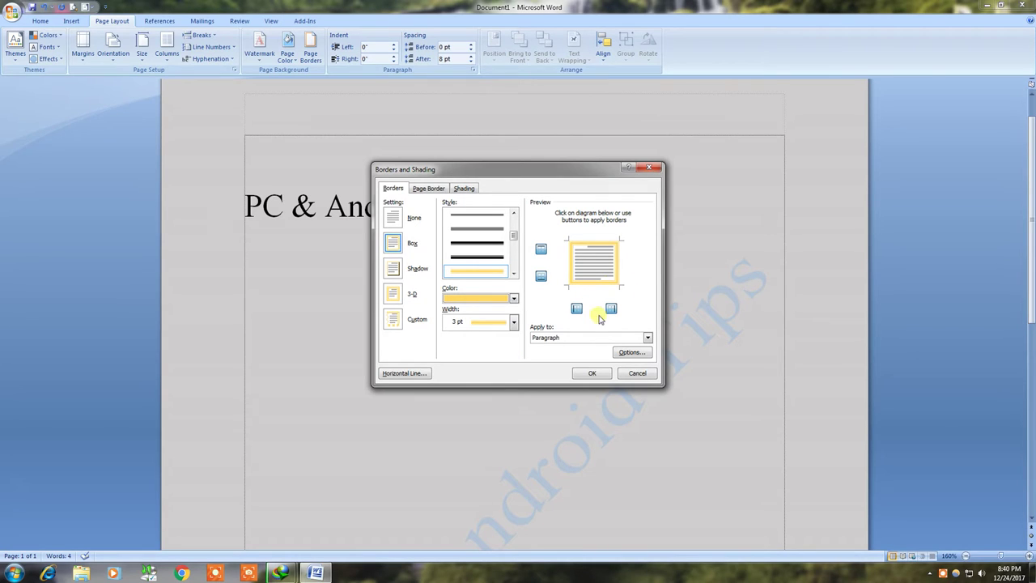
click(513, 299)
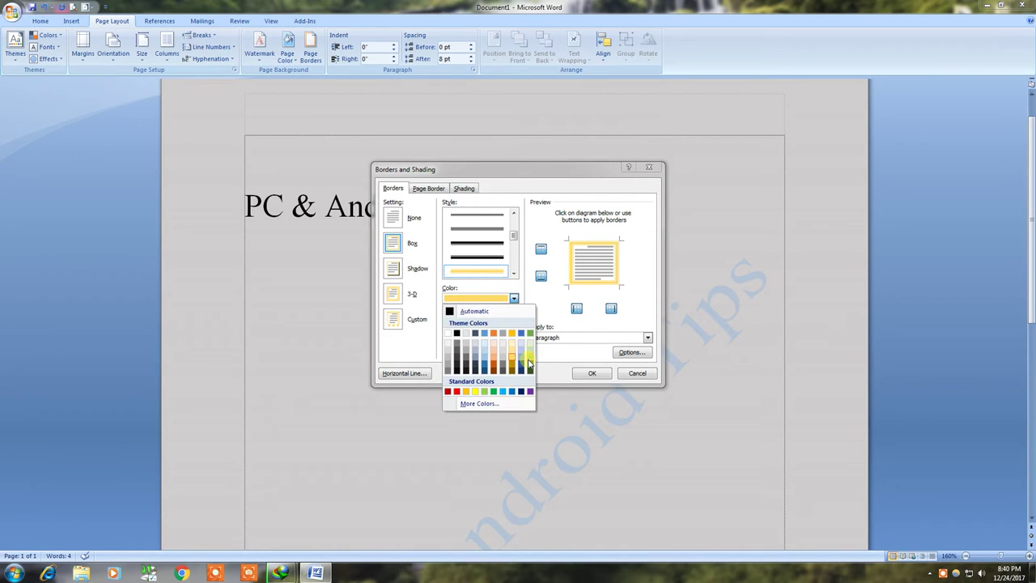
click(530, 361)
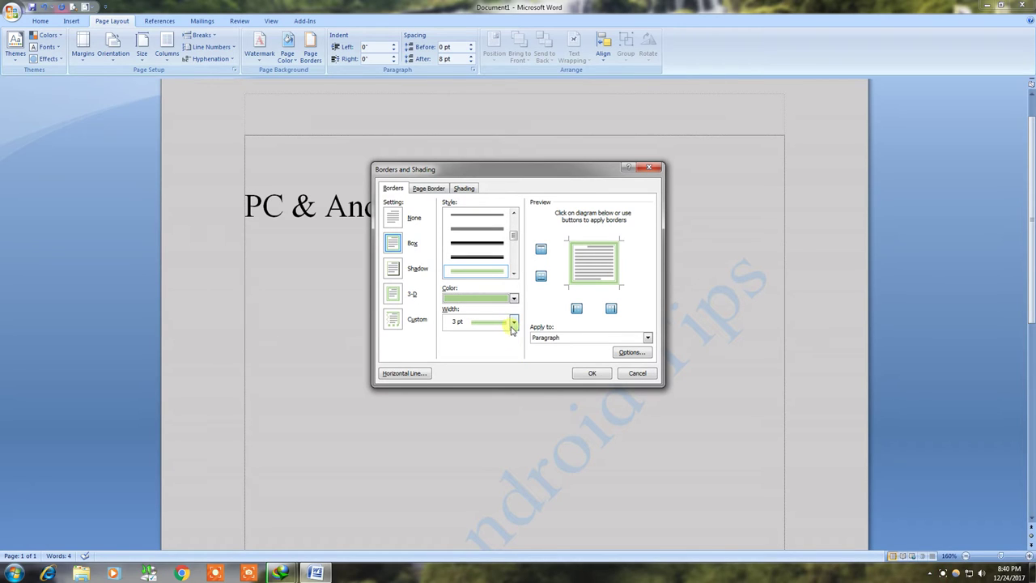
click(513, 323)
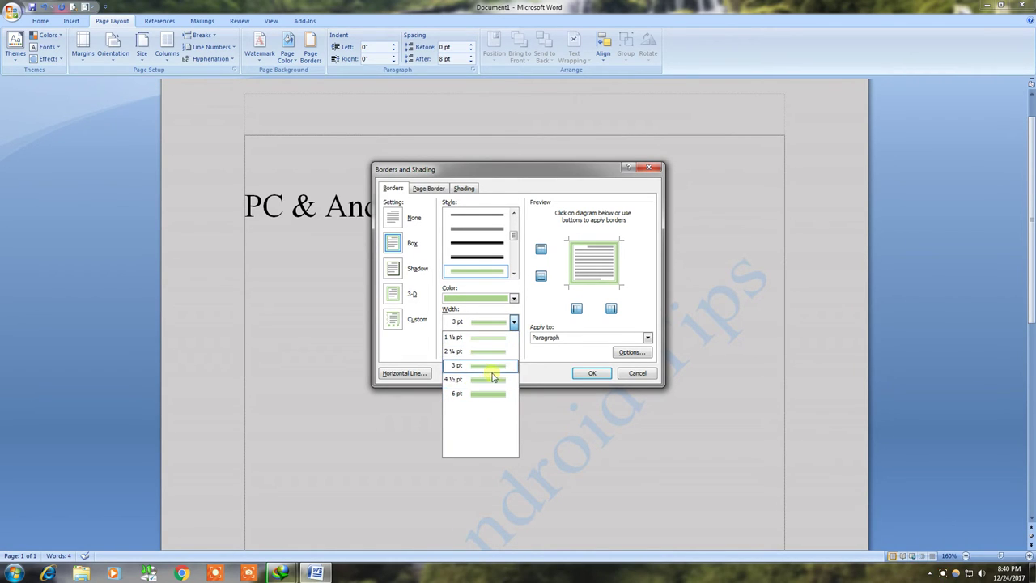
click(500, 343)
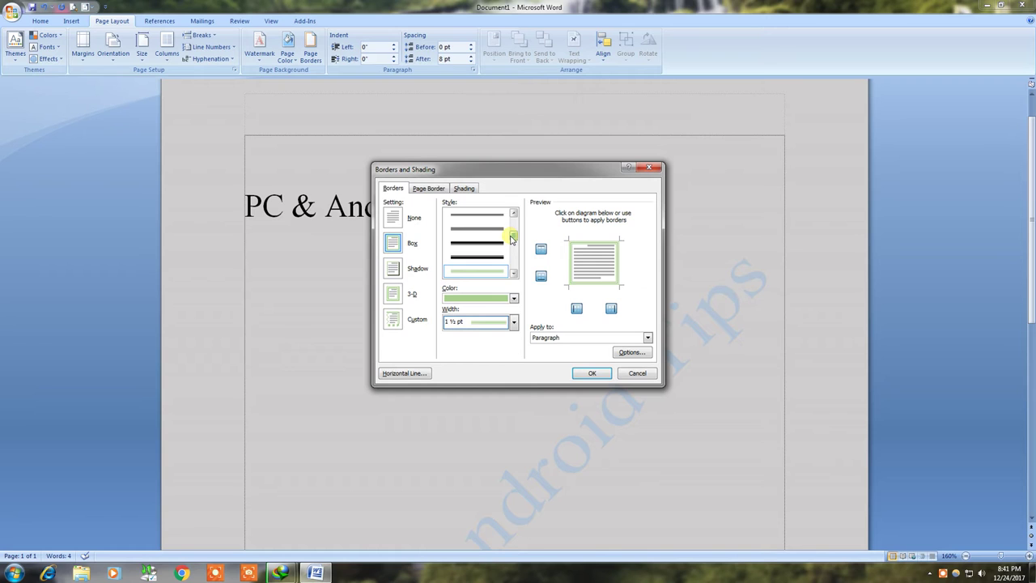
Change the paragraph border to a 3 pt dark green double line and apply it
drag(513, 237, 514, 249)
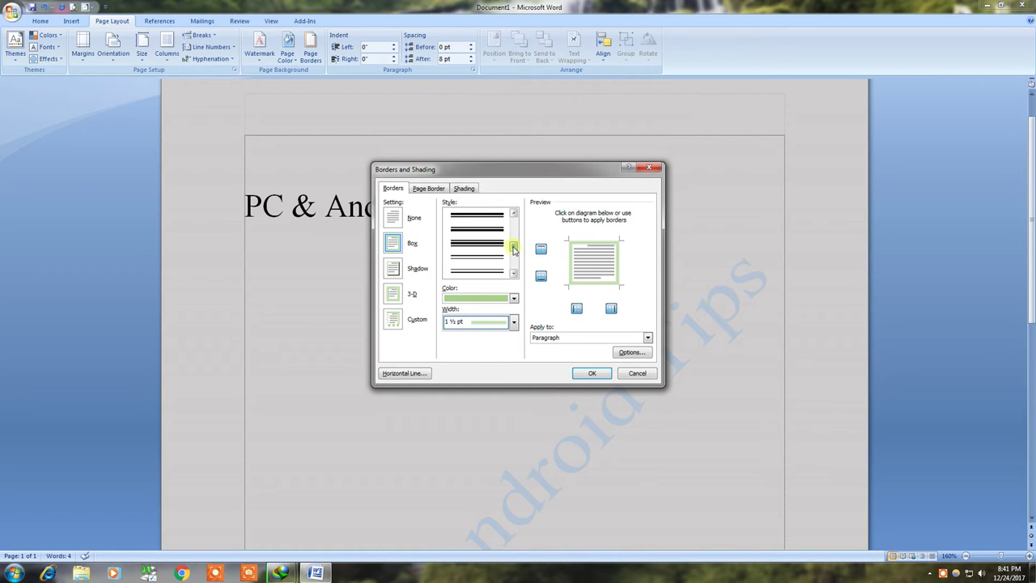
click(492, 270)
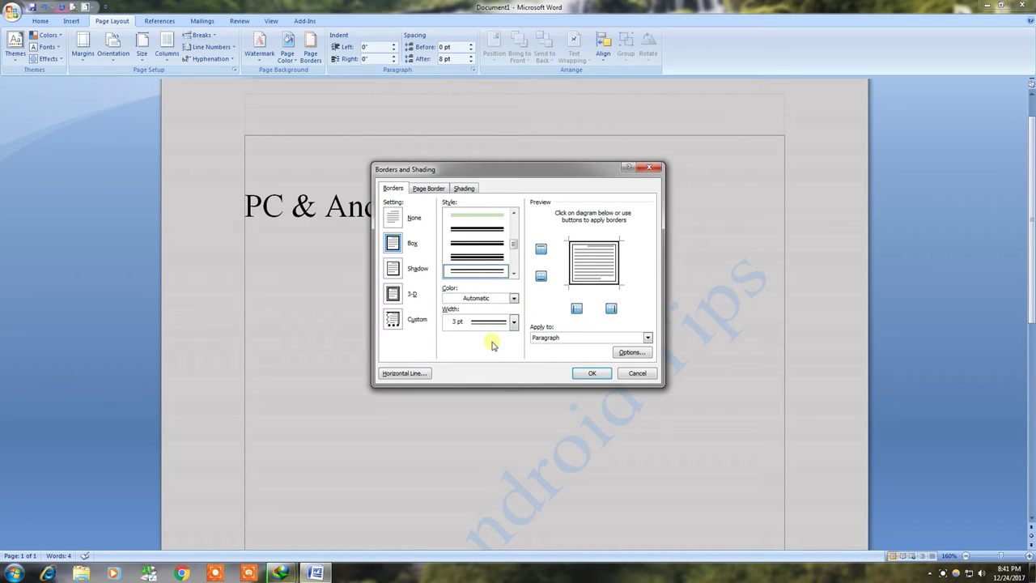
click(514, 322)
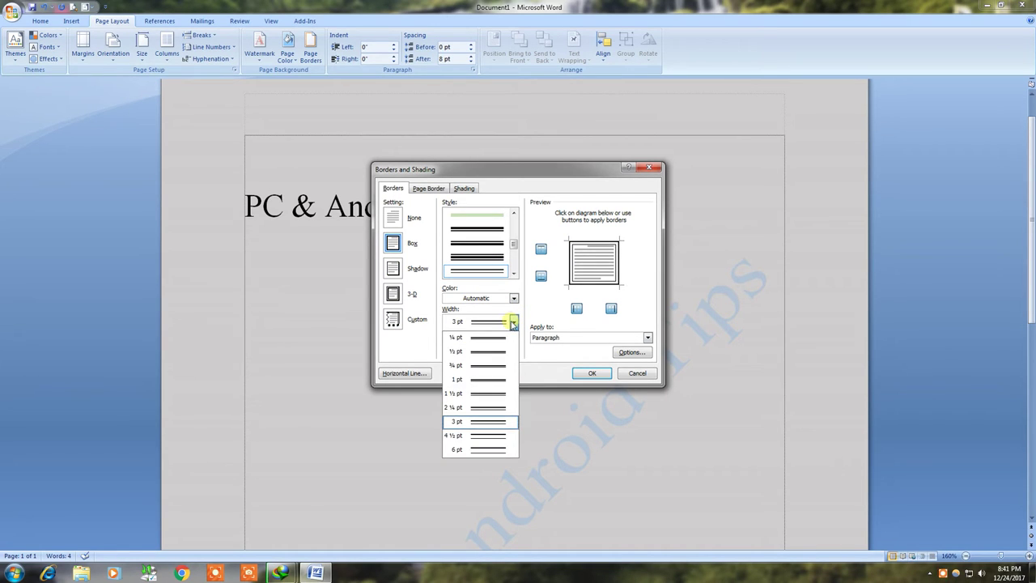
click(514, 323)
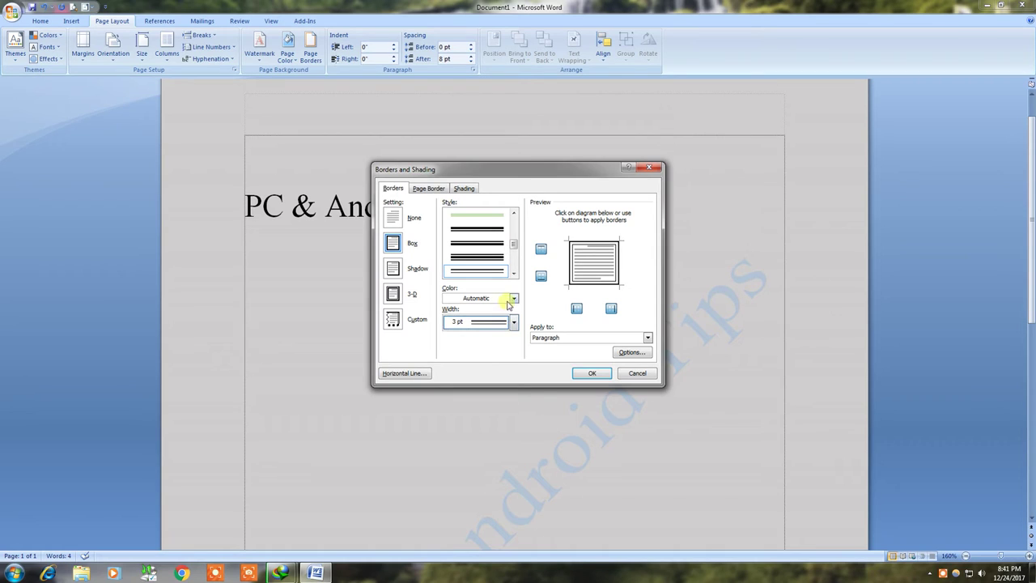
click(514, 298)
click(531, 353)
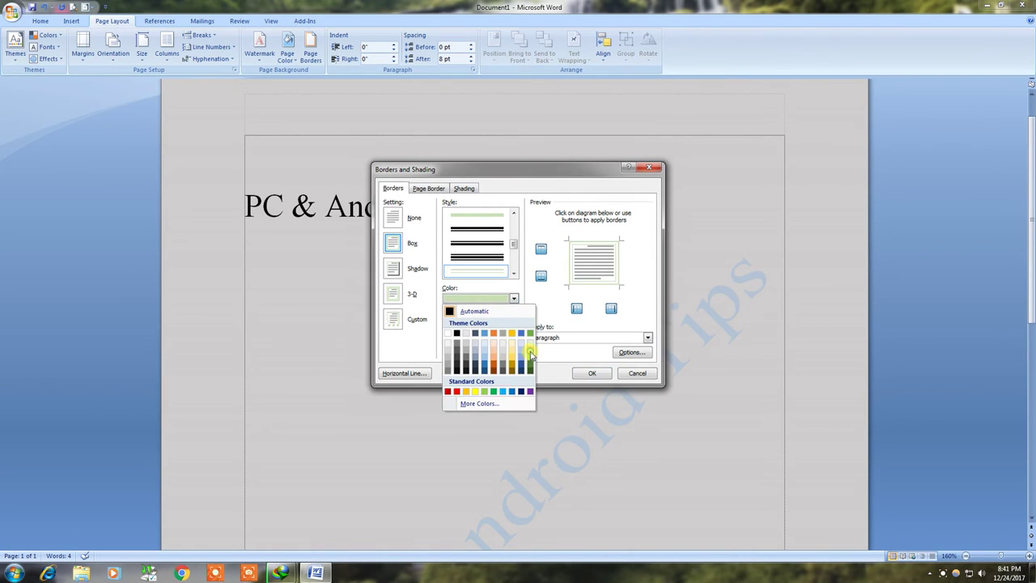
click(513, 298)
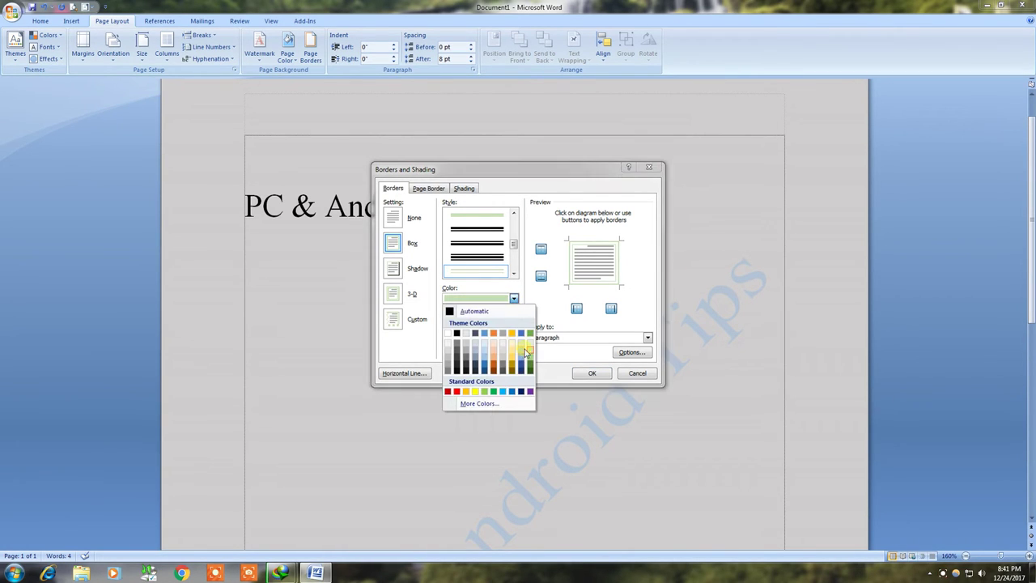
click(531, 367)
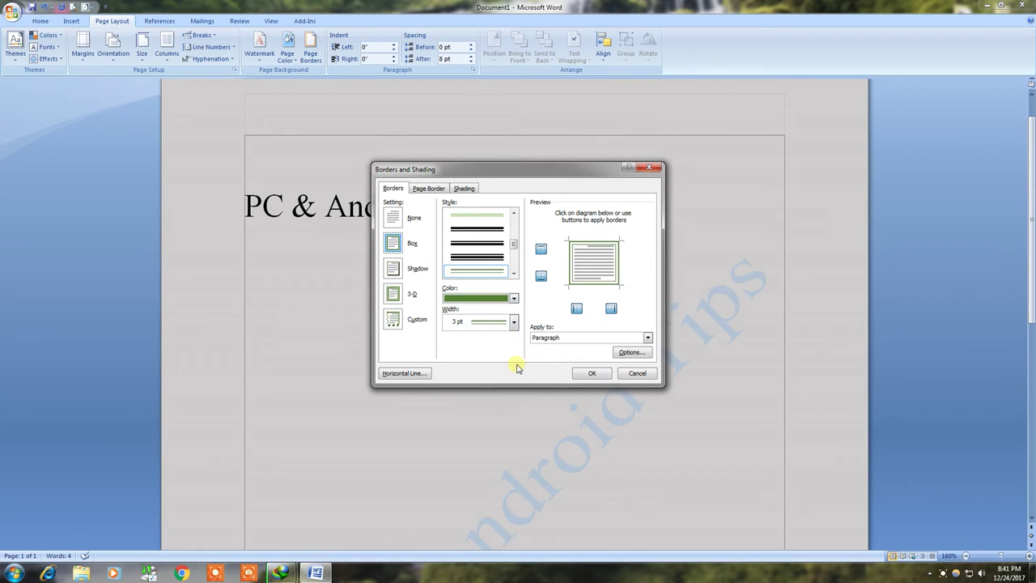
click(587, 374)
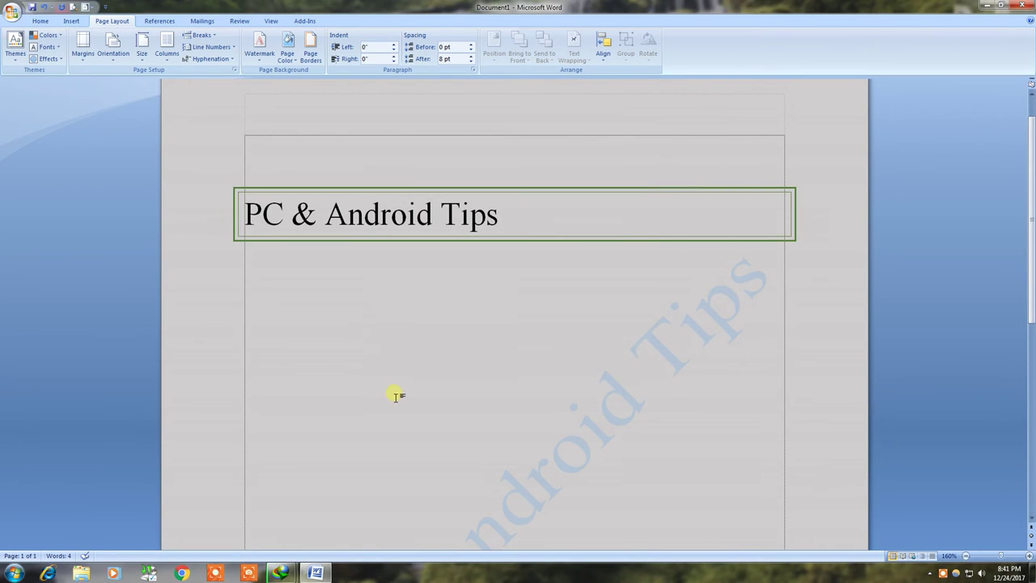
Add an empty line under the title, then delete it so the border fits the heading
mouse_move(402, 198)
mouse_down()
mouse_move(415, 143)
mouse_move(406, 136)
mouse_up()
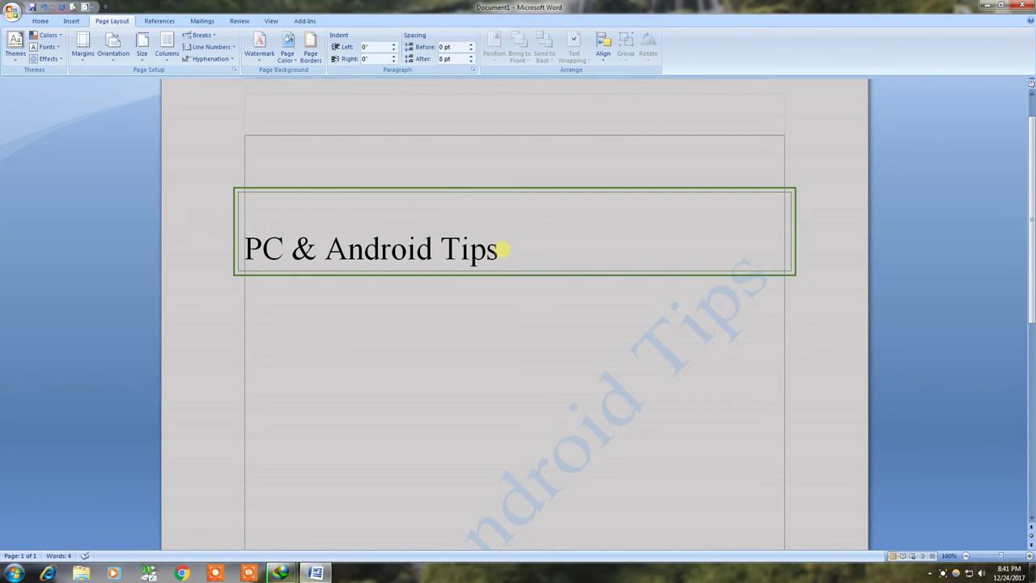
key(Return)
key(Return)
key(Return)
key(Return)
key(Return)
scroll(396, 296, down, 1)
scroll(402, 303, up, 1)
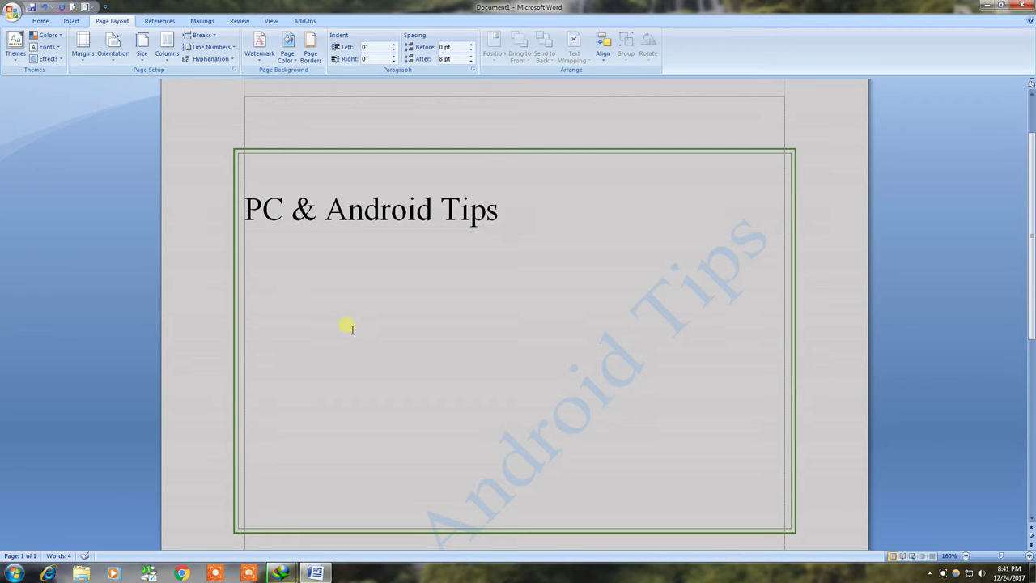
key(BackSpace)
key(BackSpace)
key(BackSpace)
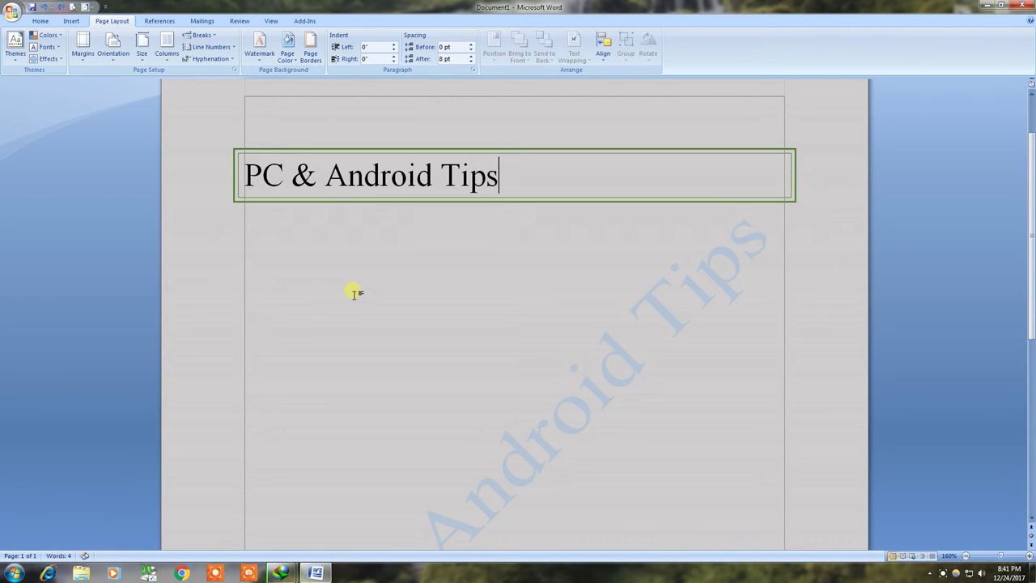
Choose the black flower border art for a page border
click(315, 65)
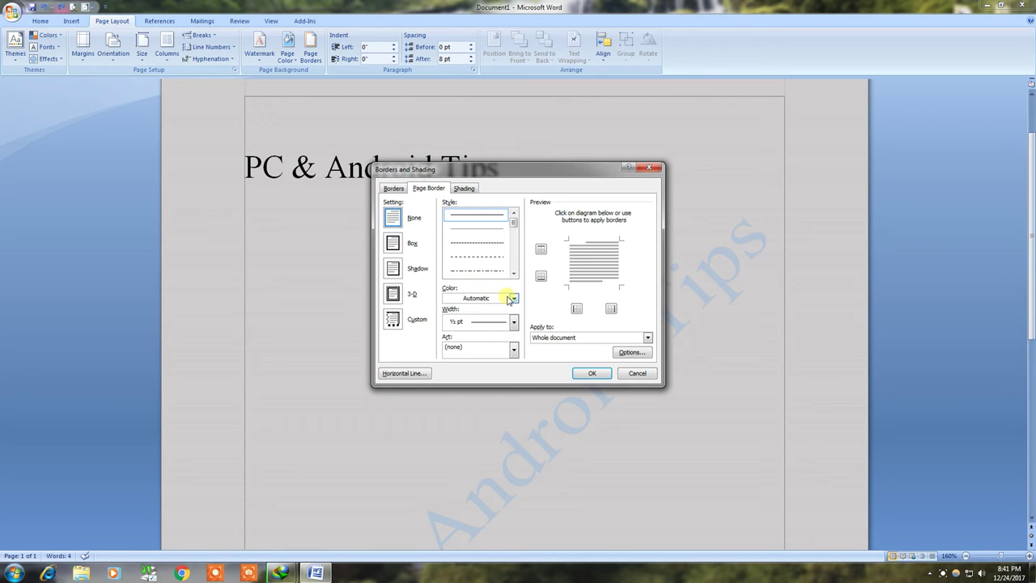
click(394, 188)
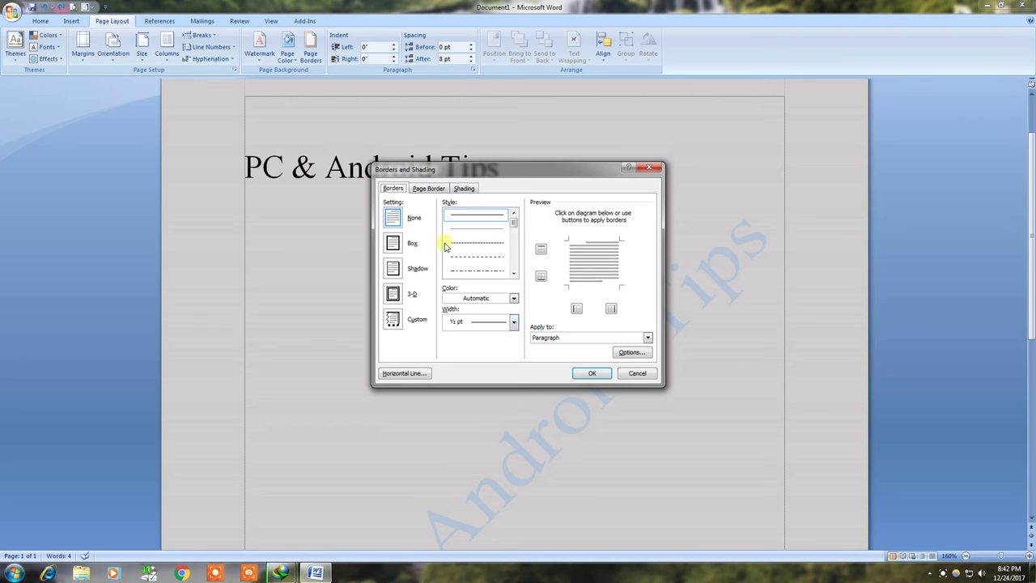
click(428, 188)
drag(513, 221, 516, 253)
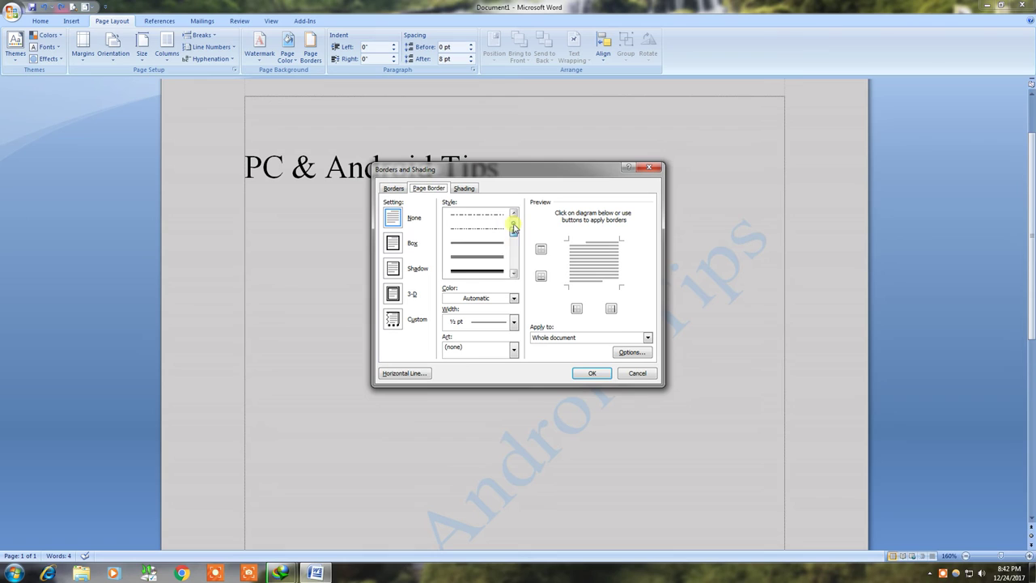
click(486, 271)
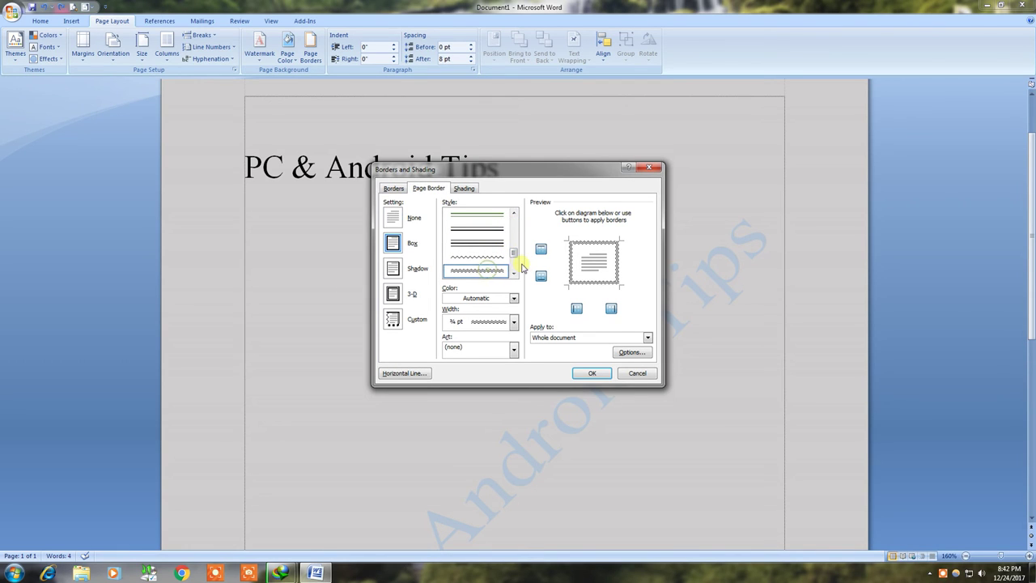
click(513, 349)
drag(513, 369, 517, 387)
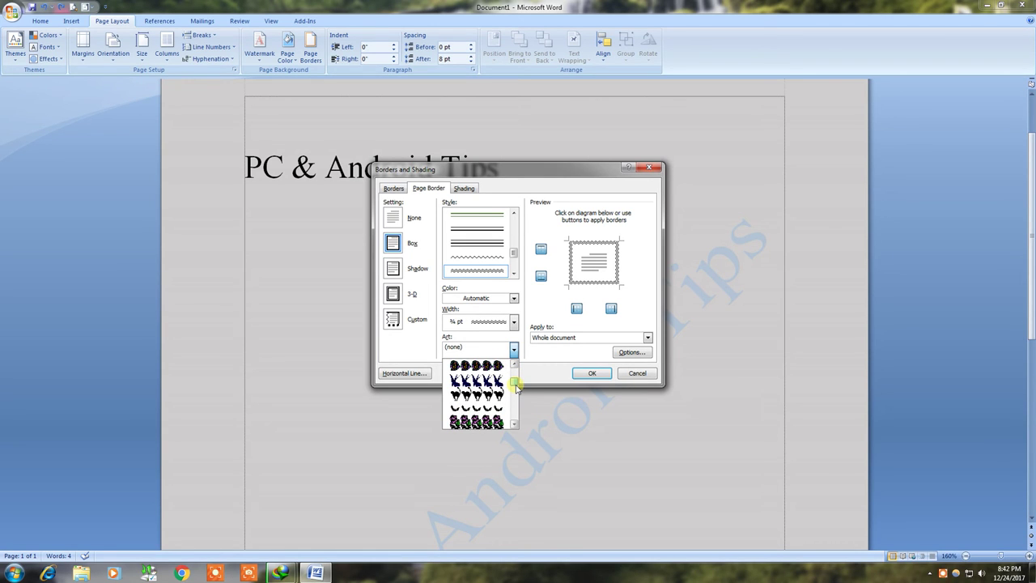
drag(516, 385, 516, 387)
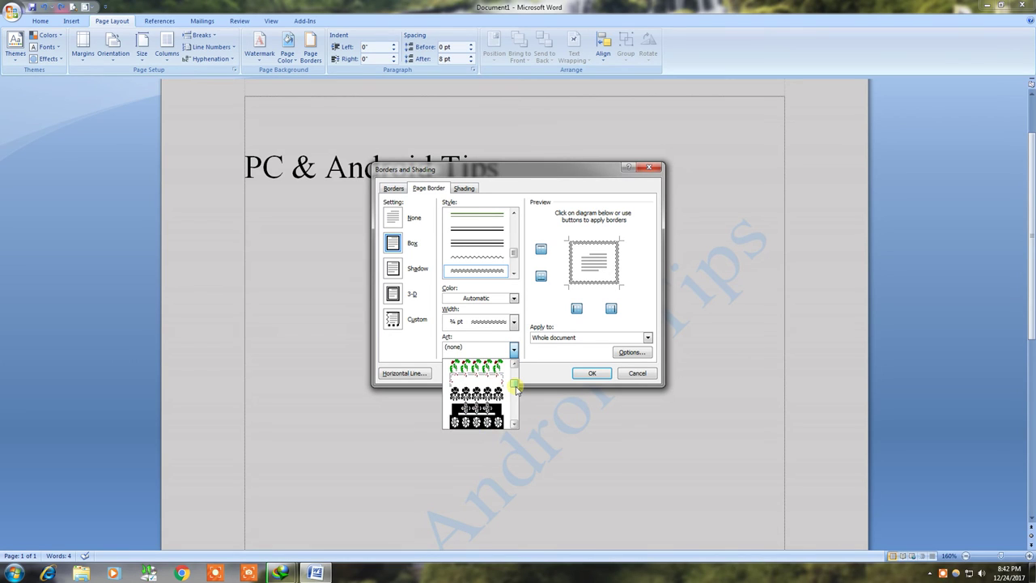
click(490, 394)
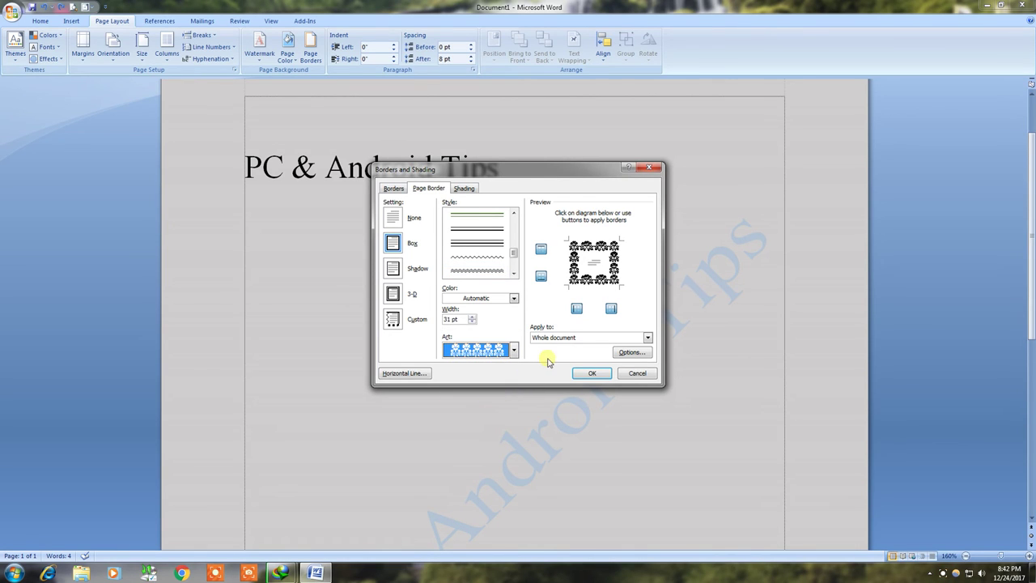
Narrow the flower art to 15 pt, colour it light green, and apply it to the page
click(473, 322)
click(473, 322)
click(472, 322)
click(472, 323)
click(473, 323)
click(472, 322)
click(473, 322)
click(473, 322)
click(473, 322)
click(473, 322)
click(472, 322)
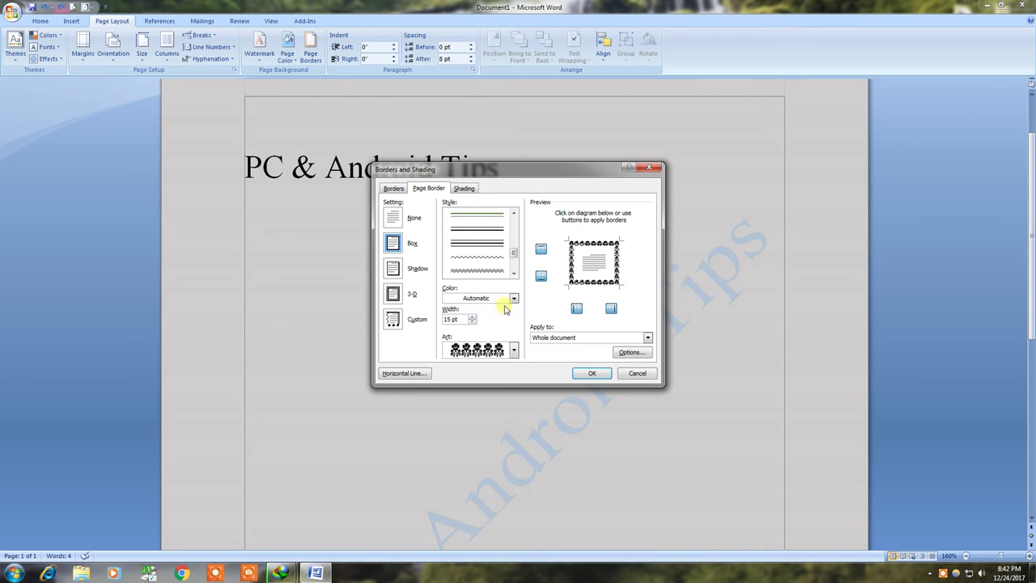
click(513, 298)
click(530, 352)
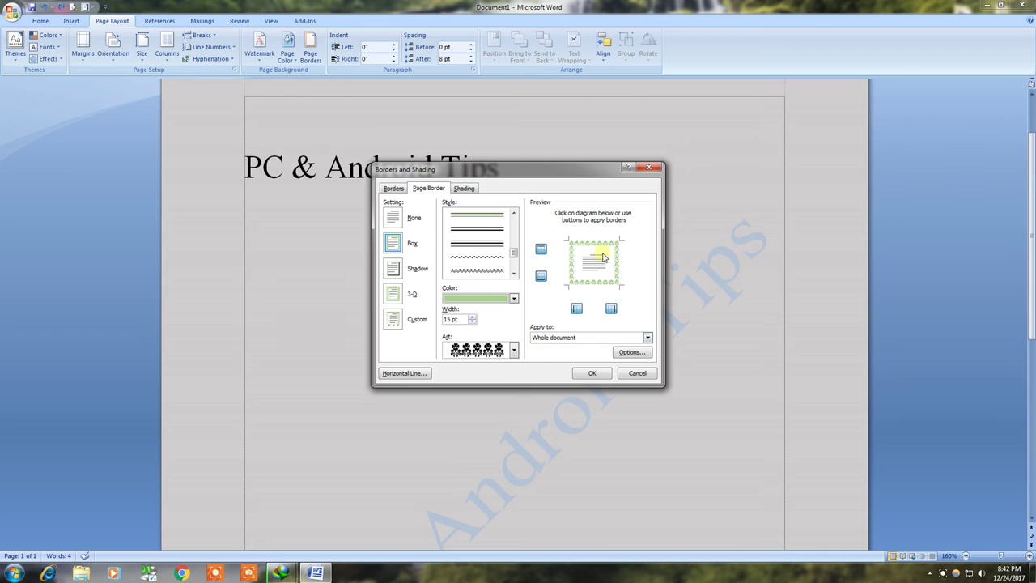
click(601, 377)
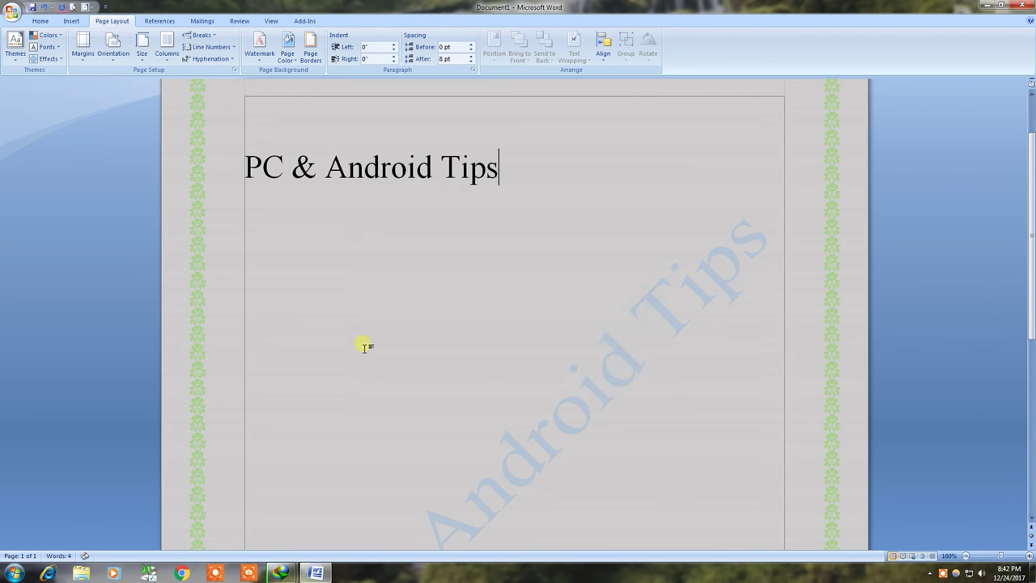
scroll(364, 345, up, 2)
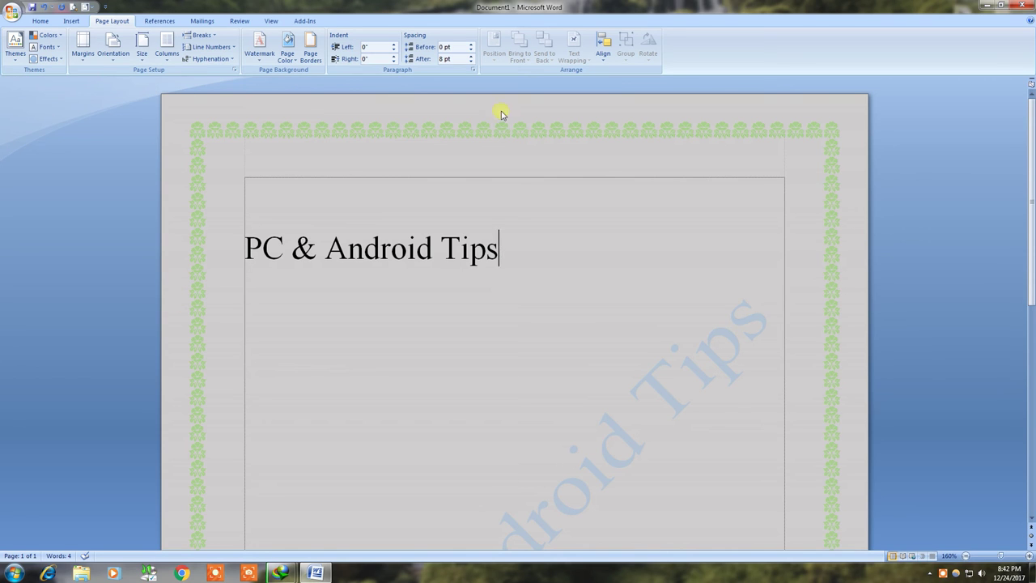
scroll(777, 382, down, 3)
scroll(805, 383, down, 3)
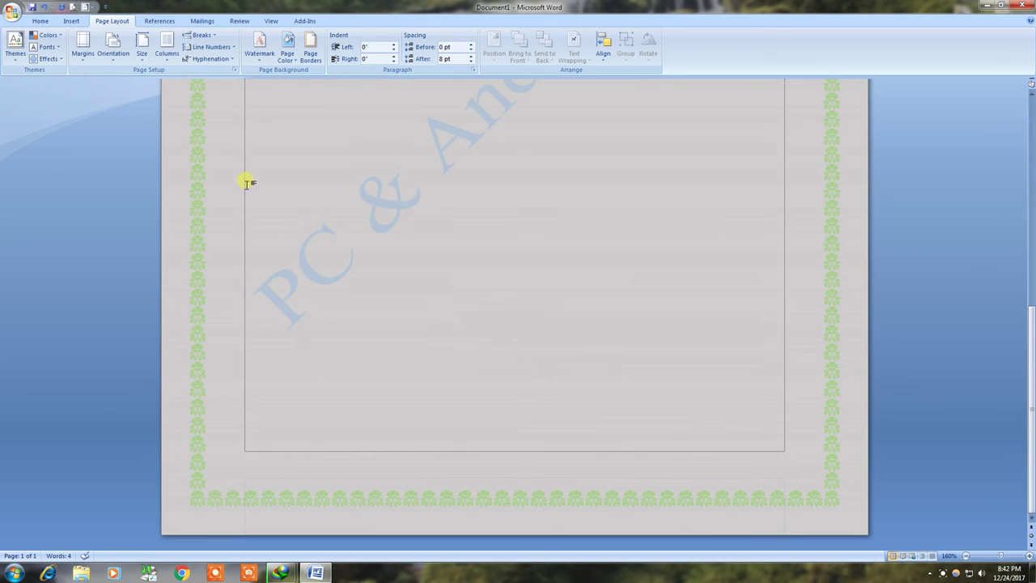
Shade the title paragraph dark brown and add two empty shaded lines below it
click(318, 65)
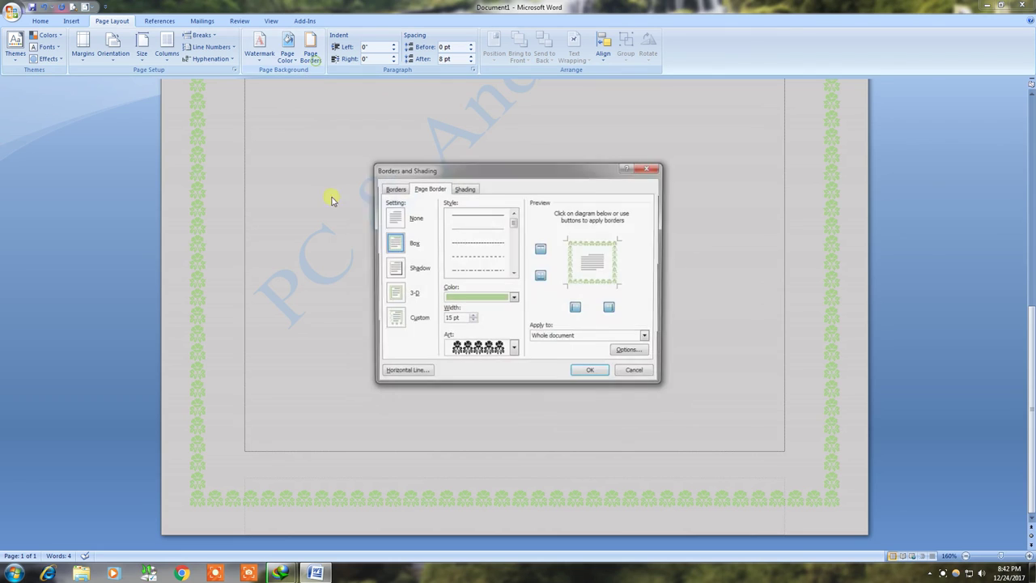
click(463, 188)
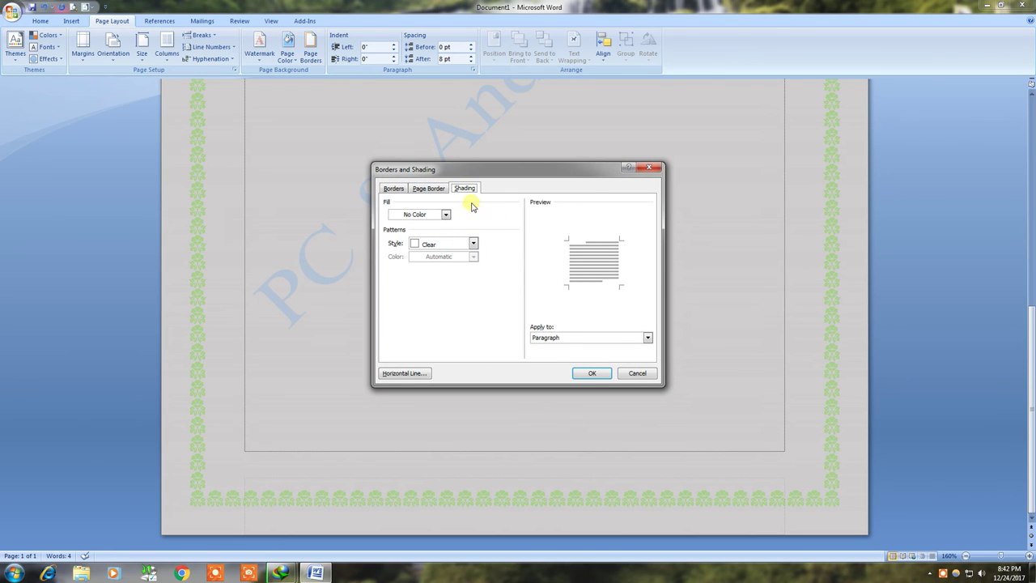
click(474, 243)
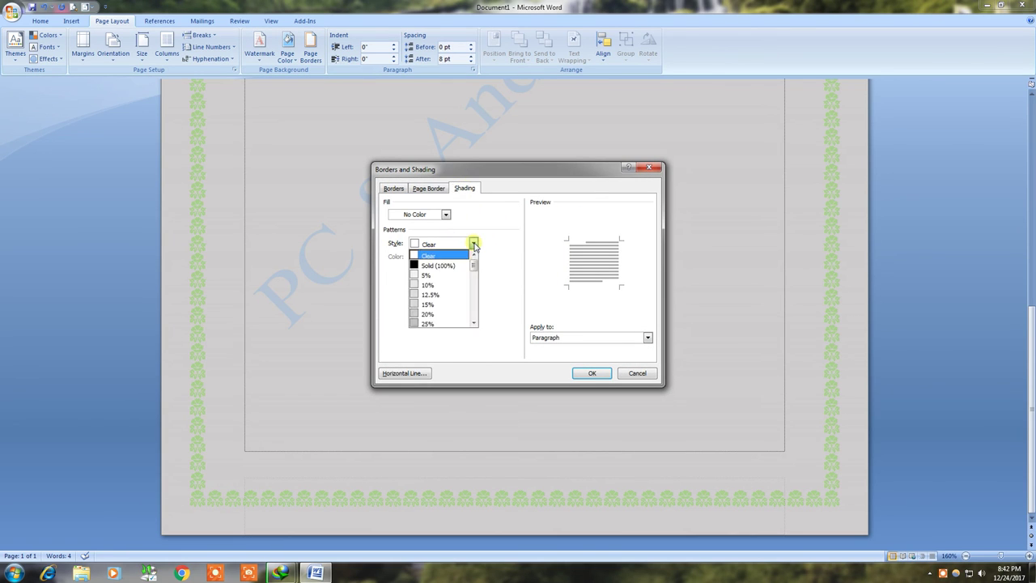
click(474, 244)
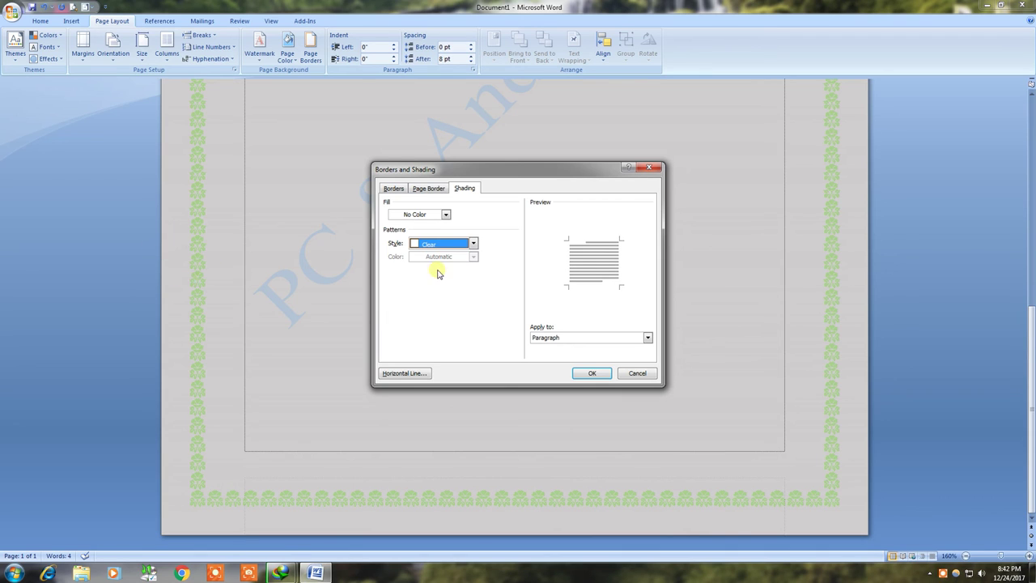
click(446, 213)
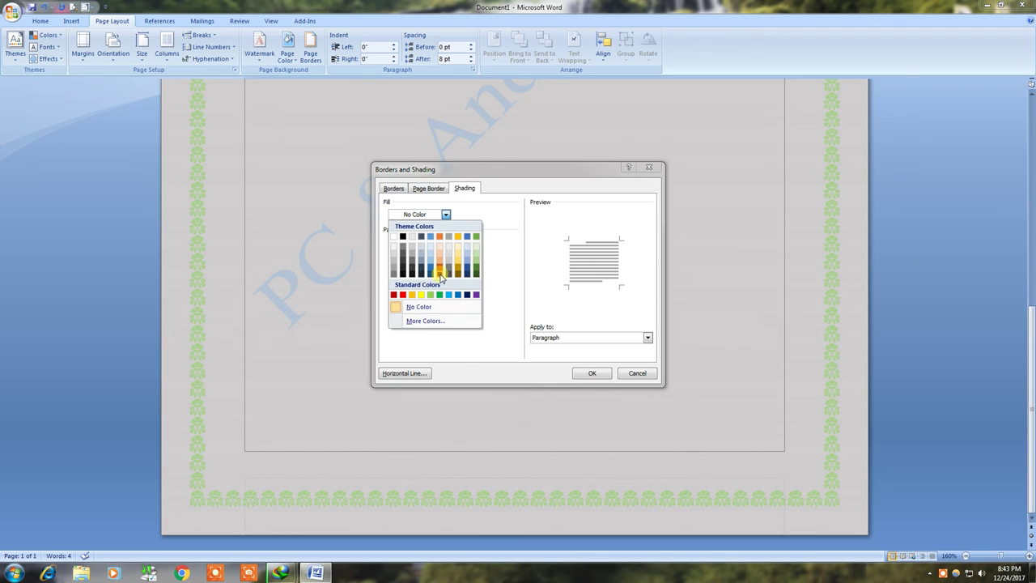
click(440, 273)
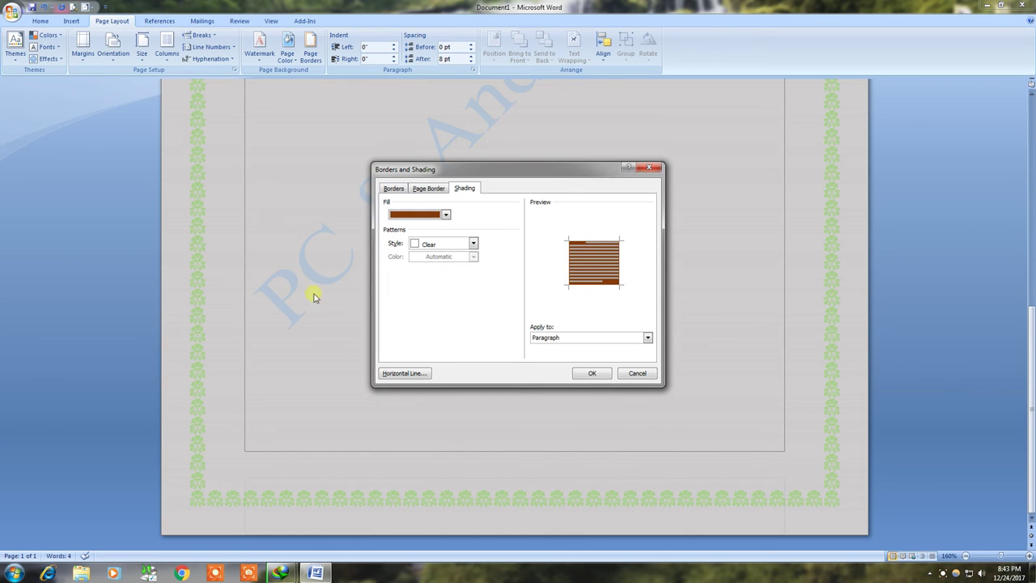
click(472, 244)
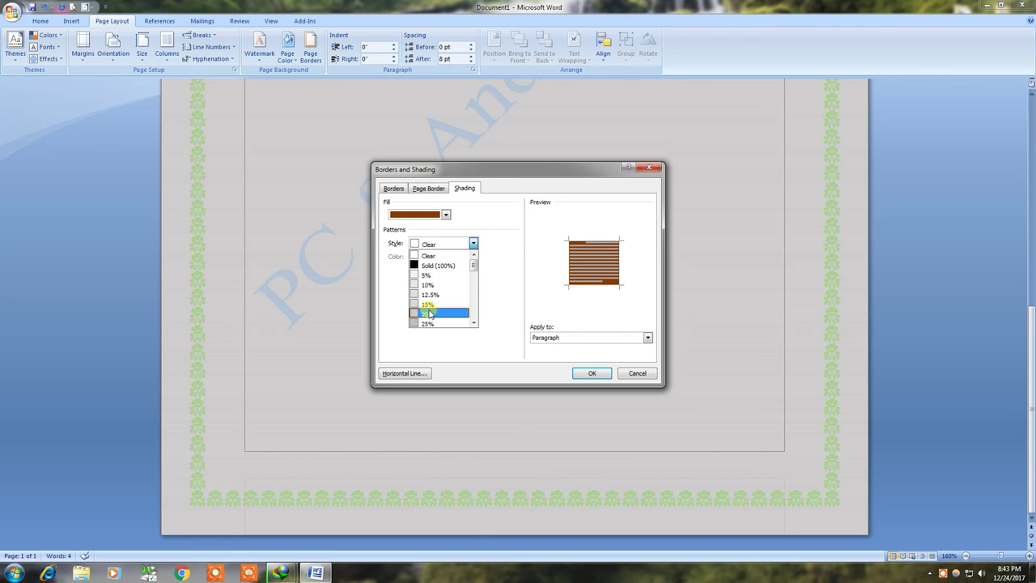
click(473, 243)
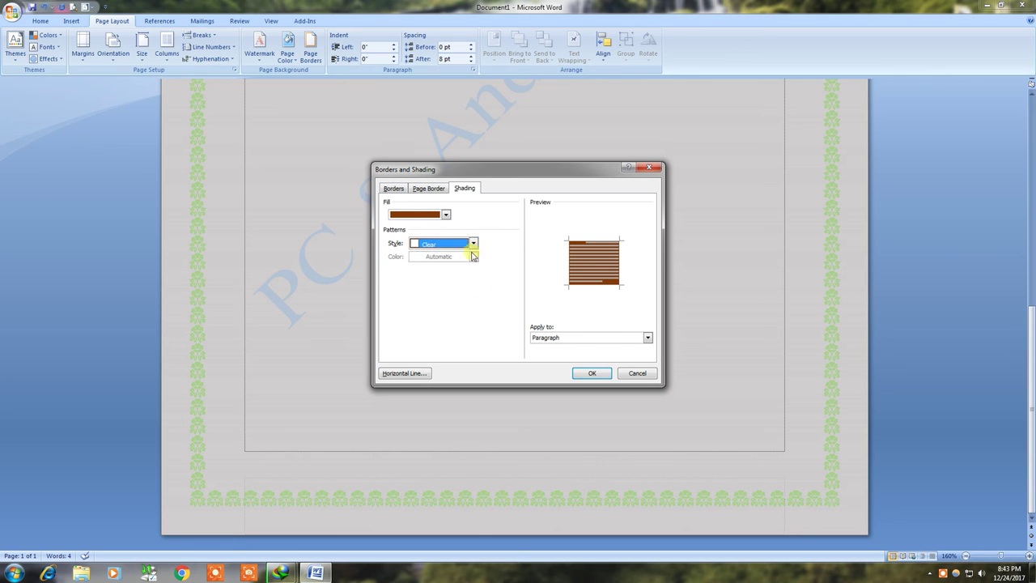
click(591, 371)
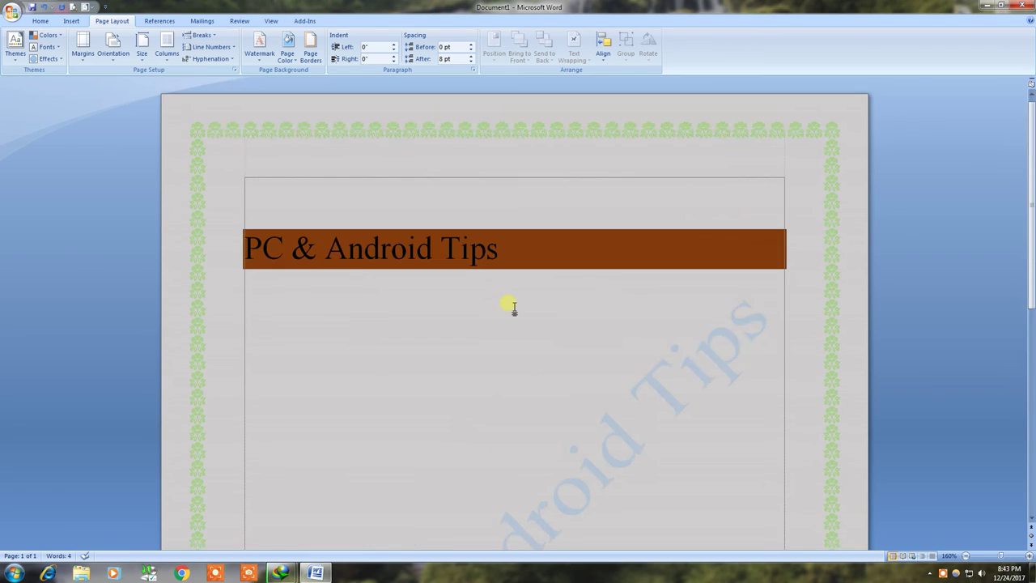
key(Return)
key(Return)
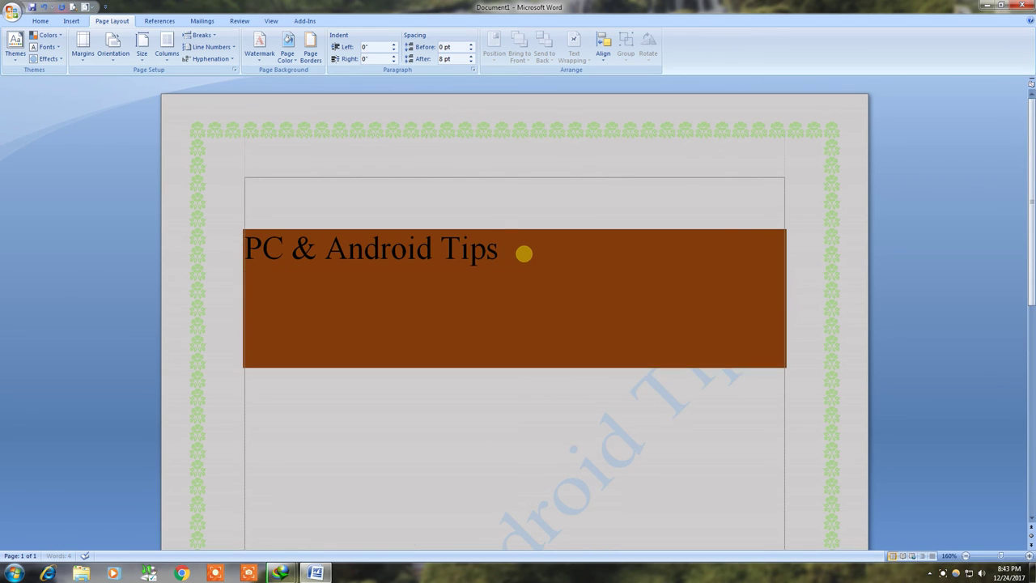
key(Return)
key(Return)
key(Return)
key(Return)
key(Return)
key(Return)
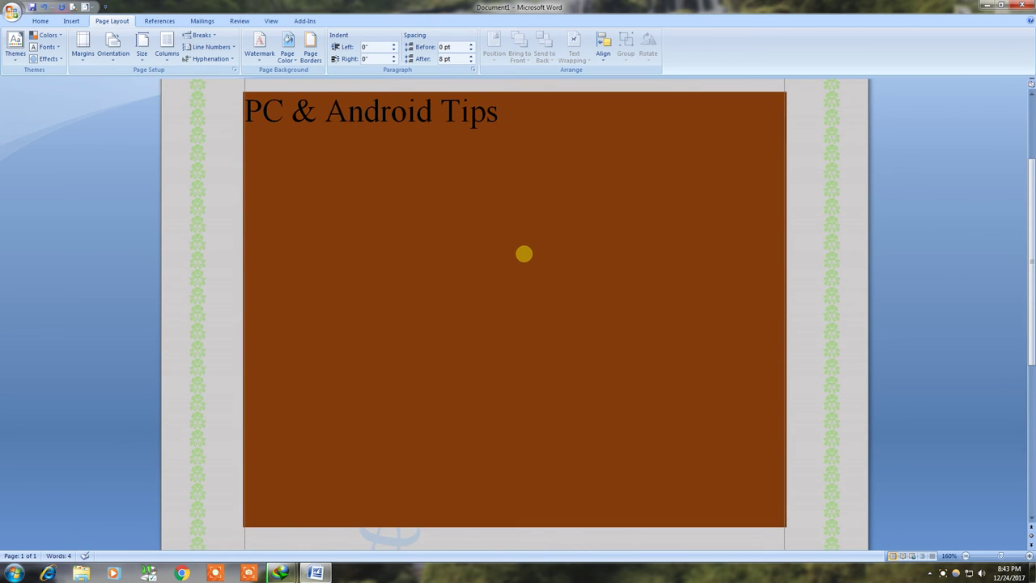